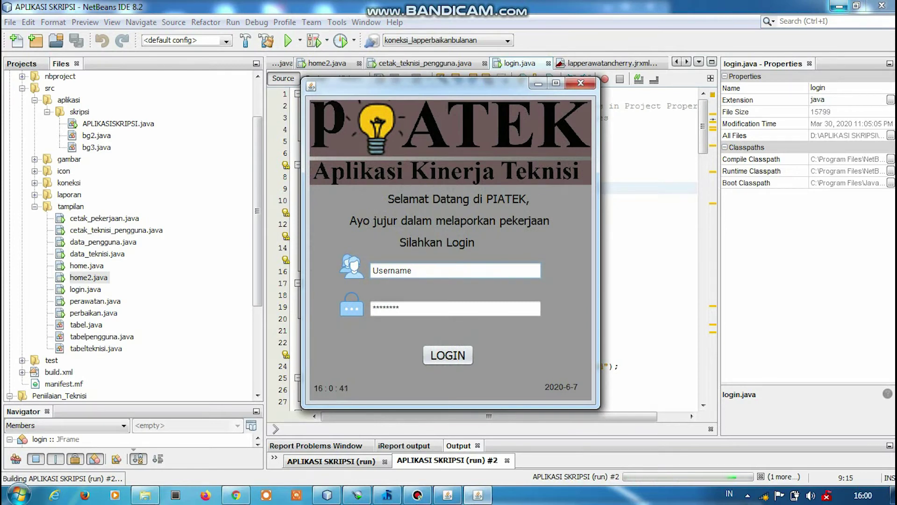
Log in to PIATEK with the demo username and password and acknowledge the success message.
{"action": "key", "text": "ctrl+a"}
{"action": "key", "text": "BackSpace"}
{"action": "type", "text": "kadut"}
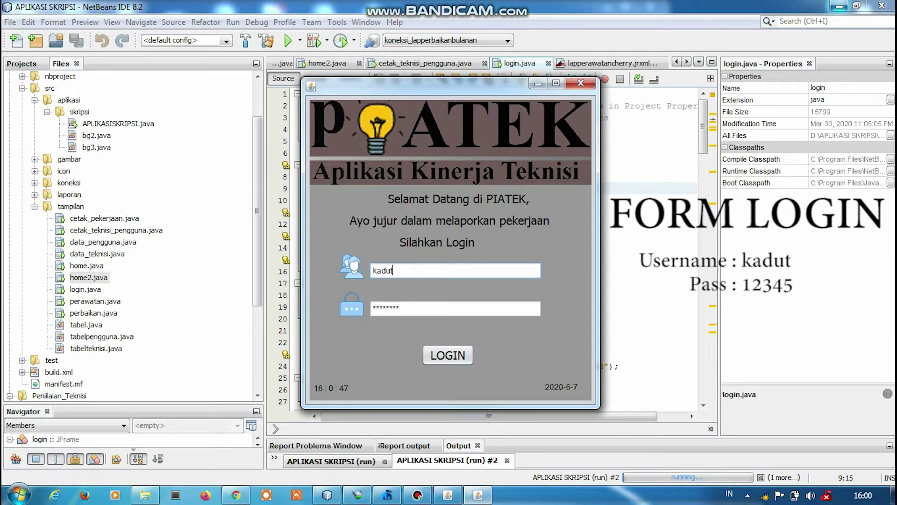
{"action": "key", "text": "Tab"}
{"action": "type", "text": "12345"}
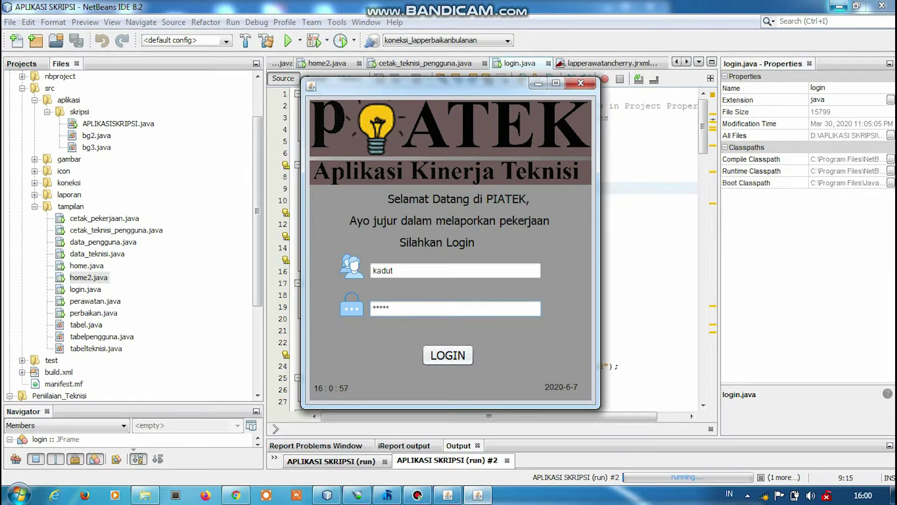
{"action": "key", "text": "Return"}
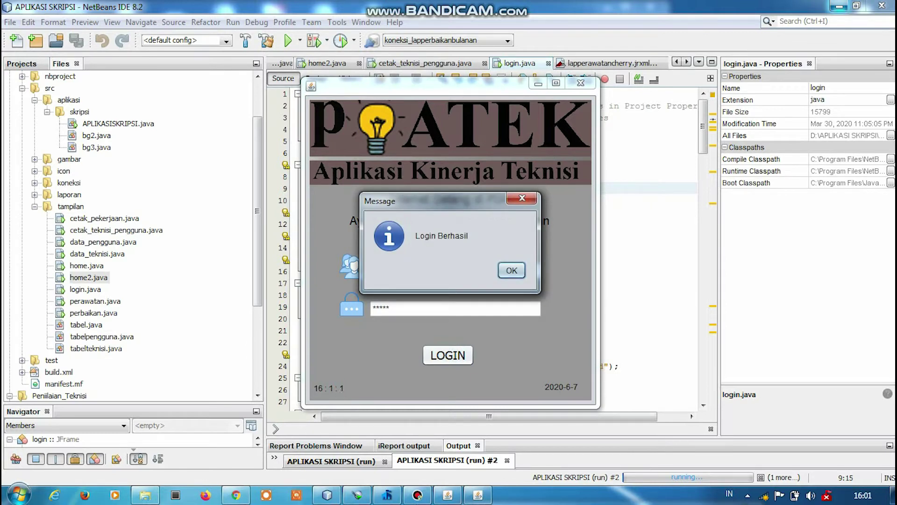
{"action": "key", "text": "Return"}
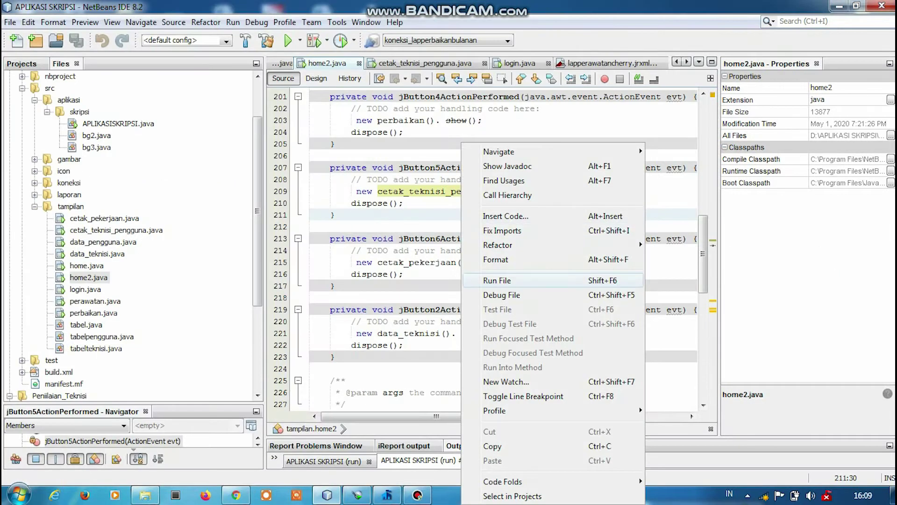
Run home2.java and open the DATA PENGGUNA form from the main menu.
{"action": "left_click", "coordinate": [497, 281]}
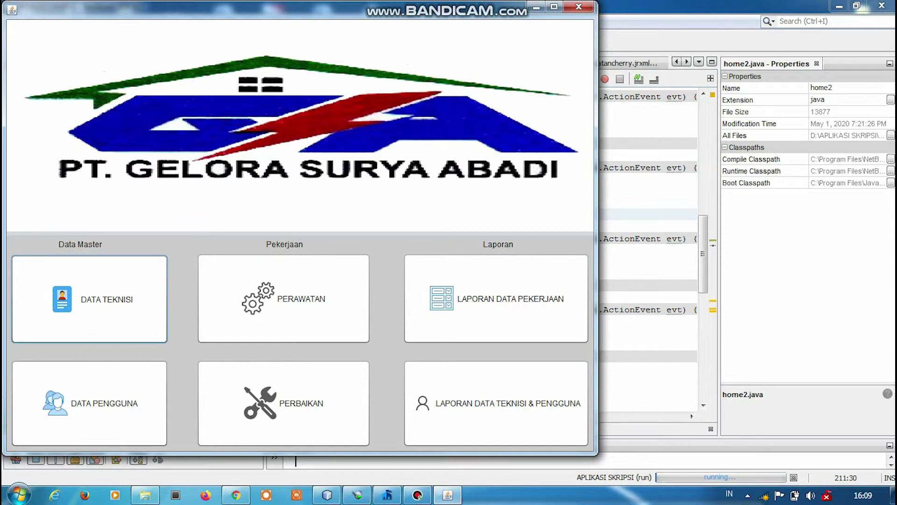
{"action": "left_click", "coordinate": [89, 403]}
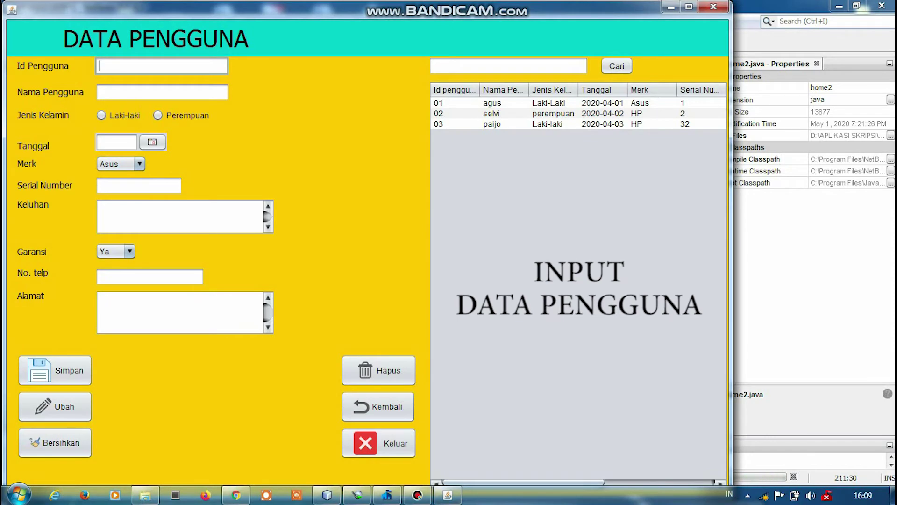
Enter Id 04 and the user's name, choose Laki-laki, and set the date to 11 June 2020.
{"action": "type", "text": "0"}
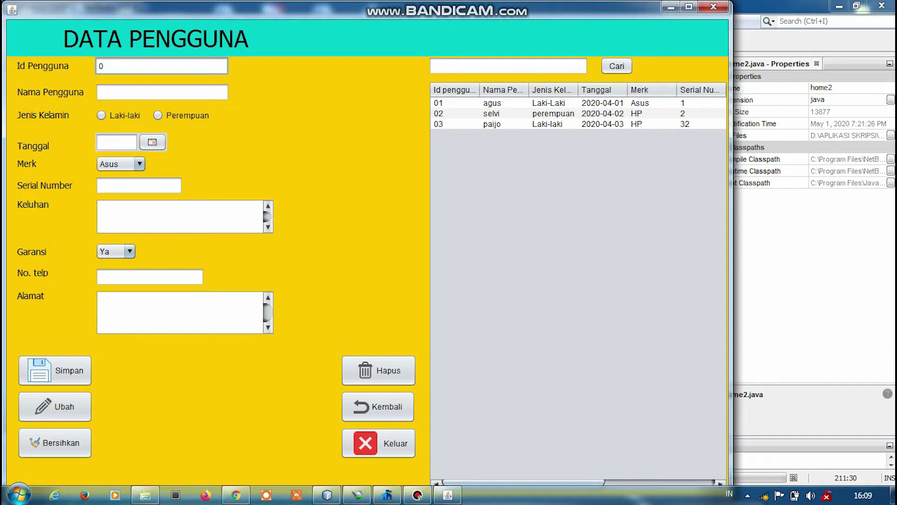
{"action": "type", "text": "4"}
{"action": "left_click", "coordinate": [162, 93]}
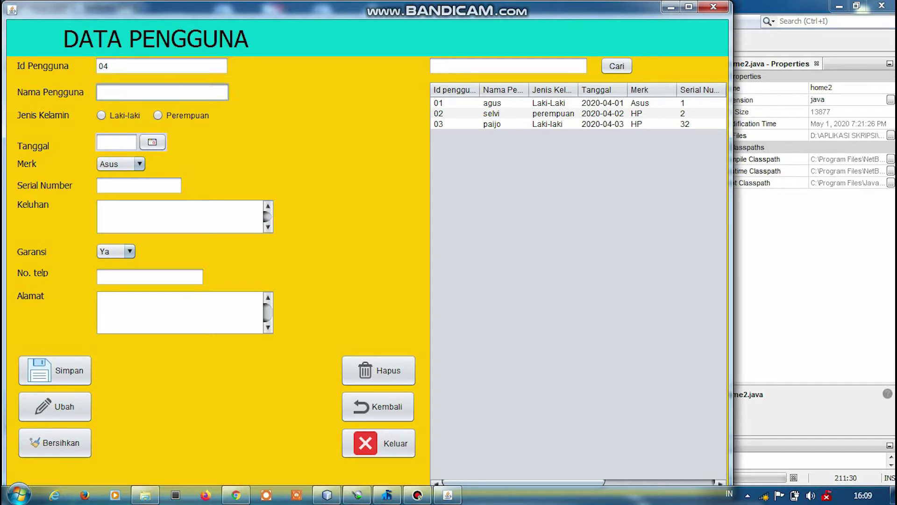
{"action": "type", "text": "akbar"}
{"action": "left_click", "coordinate": [101, 115]}
{"action": "left_click", "coordinate": [152, 142]}
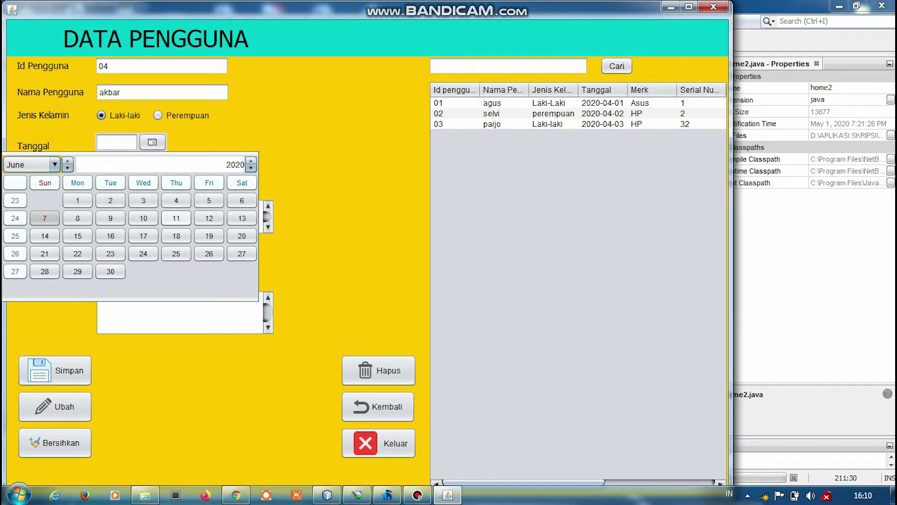
{"action": "left_click", "coordinate": [176, 217]}
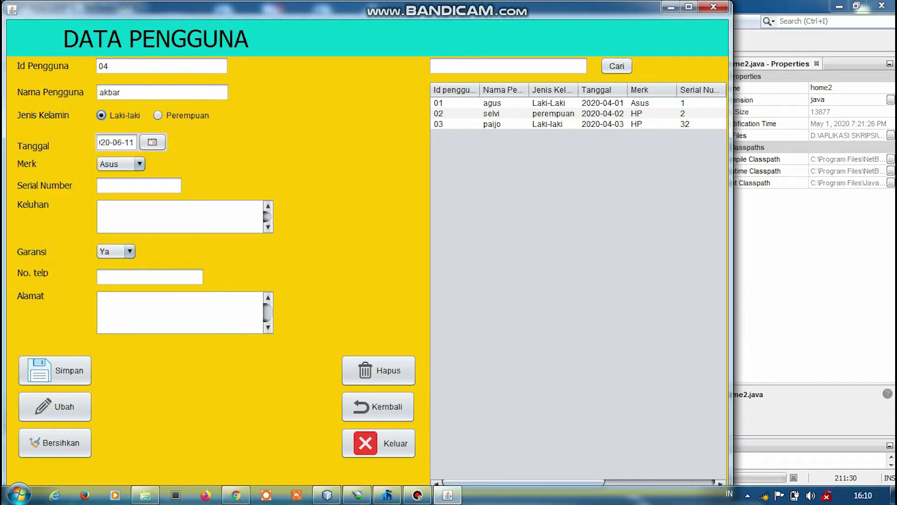
Set brand Lenovo, serial number 63, complaint 'lemot', and warranty Ya.
{"action": "left_click", "coordinate": [121, 164]}
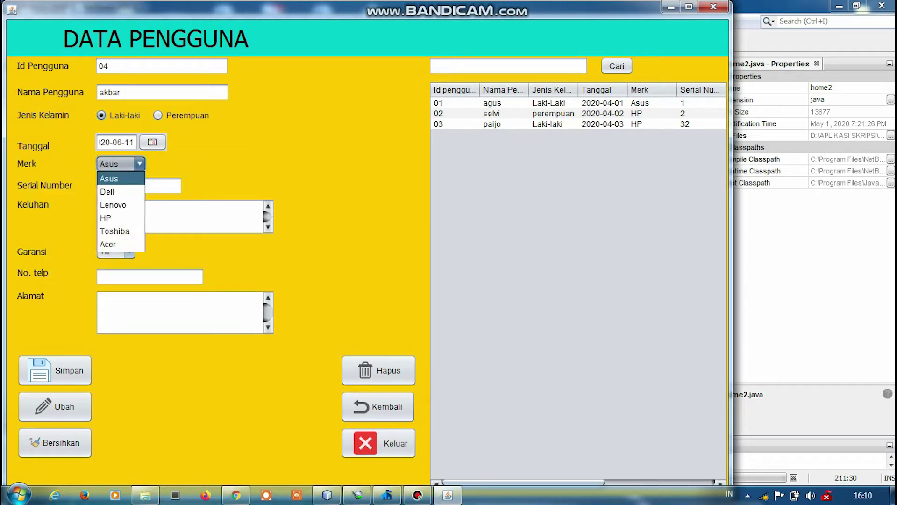
{"action": "key", "text": "Down"}
{"action": "key", "text": "Down"}
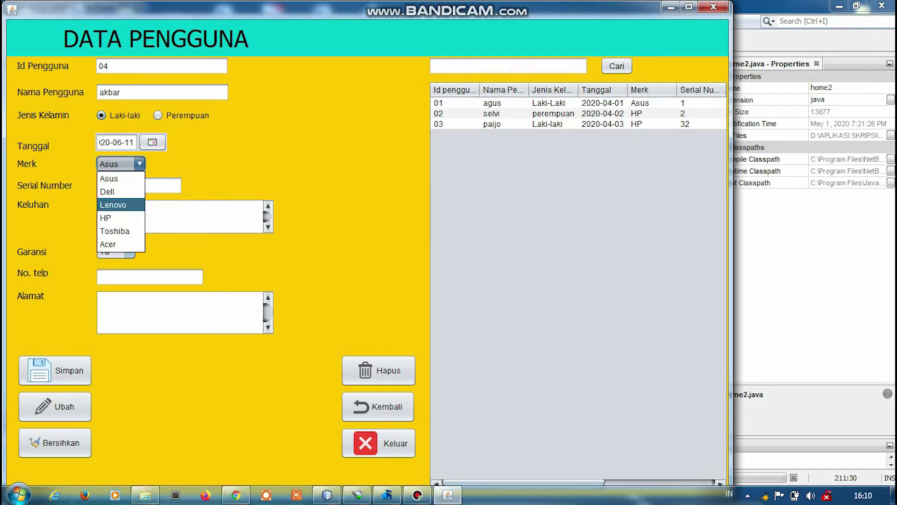
{"action": "key", "text": "Return"}
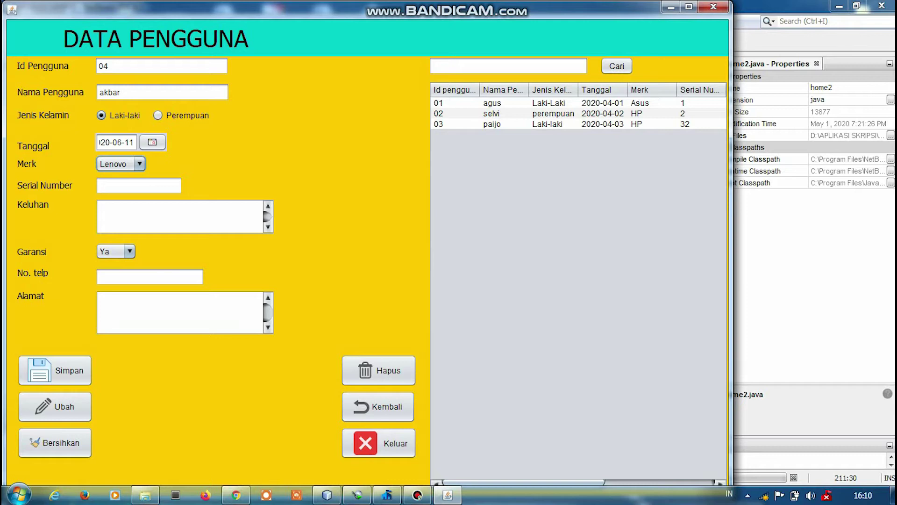
{"action": "left_click", "coordinate": [139, 185]}
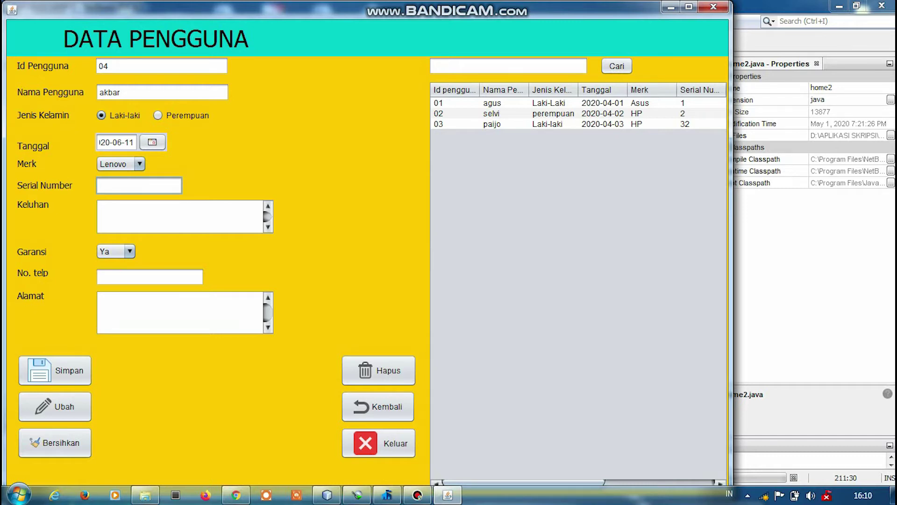
{"action": "type", "text": "63"}
{"action": "left_click", "coordinate": [180, 215]}
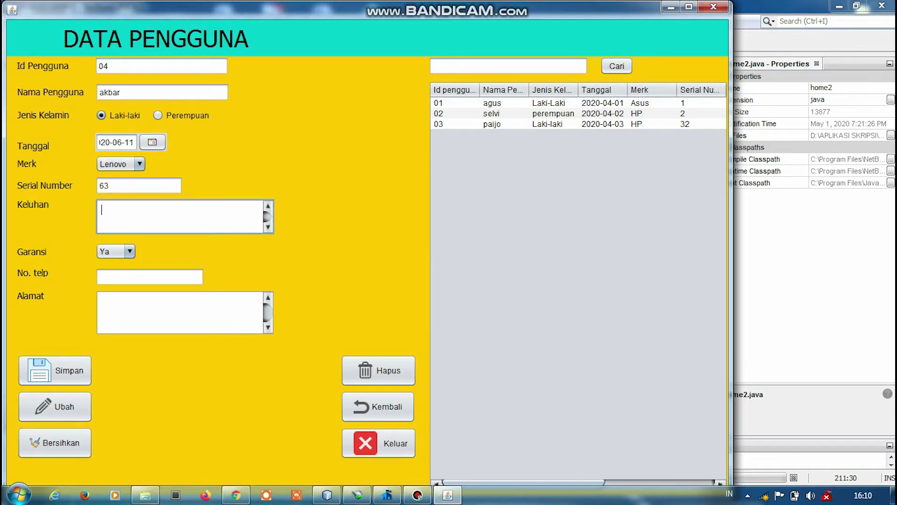
{"action": "type", "text": "lemot"}
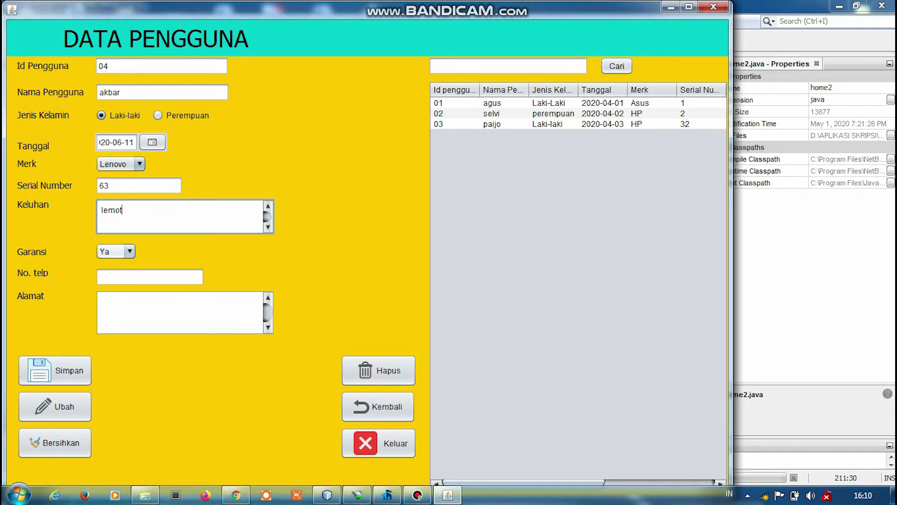
{"action": "left_click", "coordinate": [115, 251]}
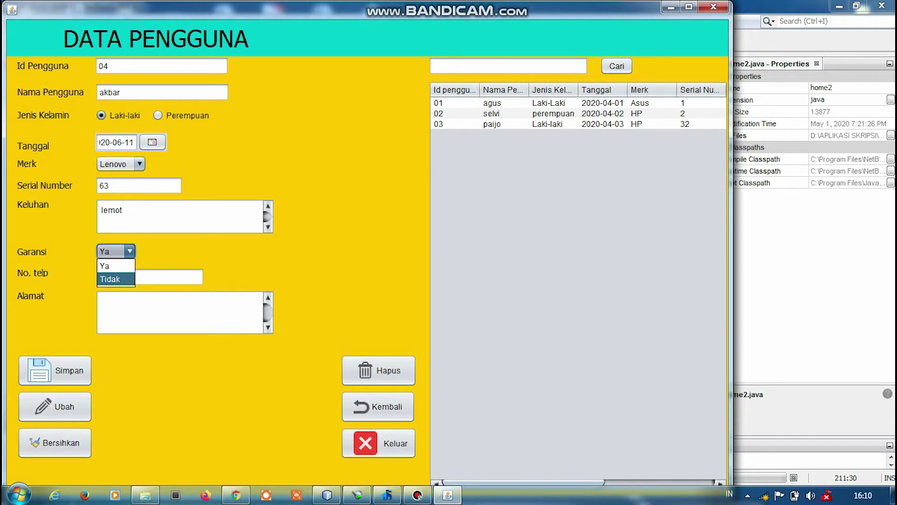
{"action": "left_click", "coordinate": [112, 263]}
Fill in the user's phone number and the address 'cimanggis'.
{"action": "left_click", "coordinate": [150, 277]}
{"action": "left_click", "coordinate": [102, 301]}
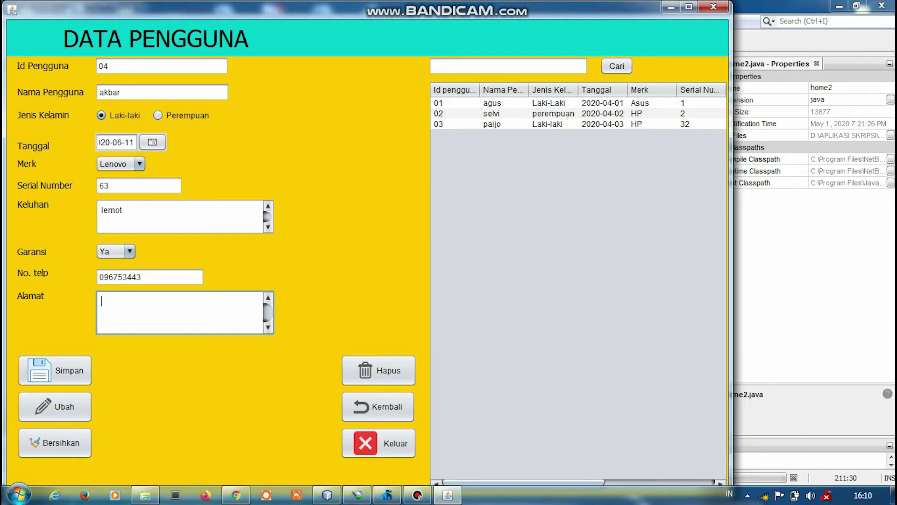
{"action": "type", "text": "cimanggis"}
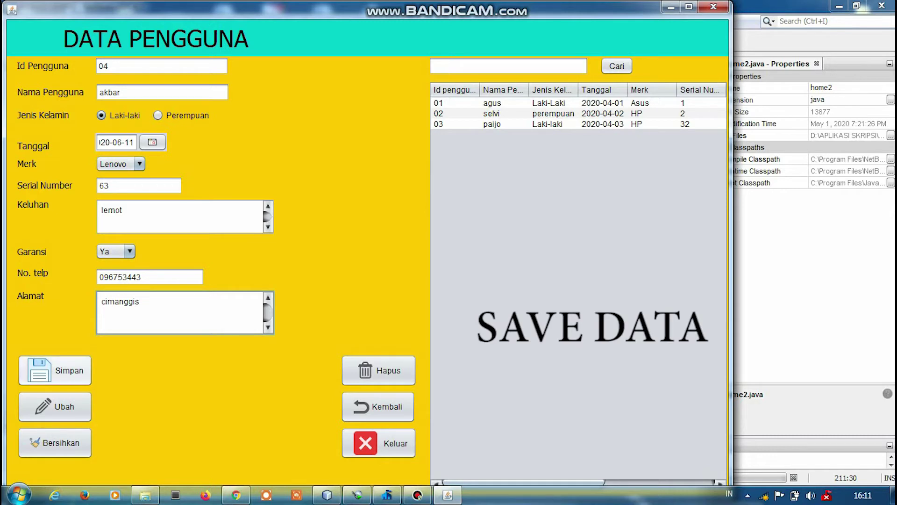
Save user record 04 and load its table row back into the form.
{"action": "left_click", "coordinate": [54, 370]}
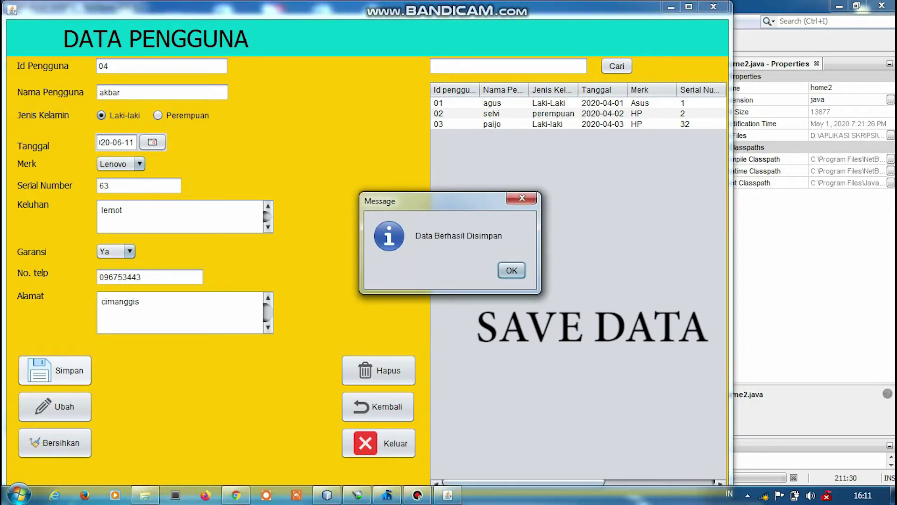
{"action": "key", "text": "Return"}
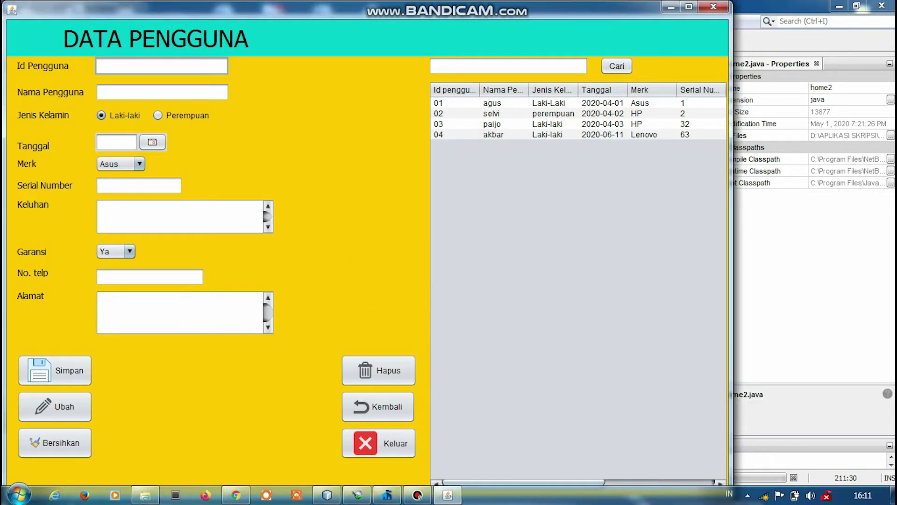
{"action": "left_click", "coordinate": [492, 134]}
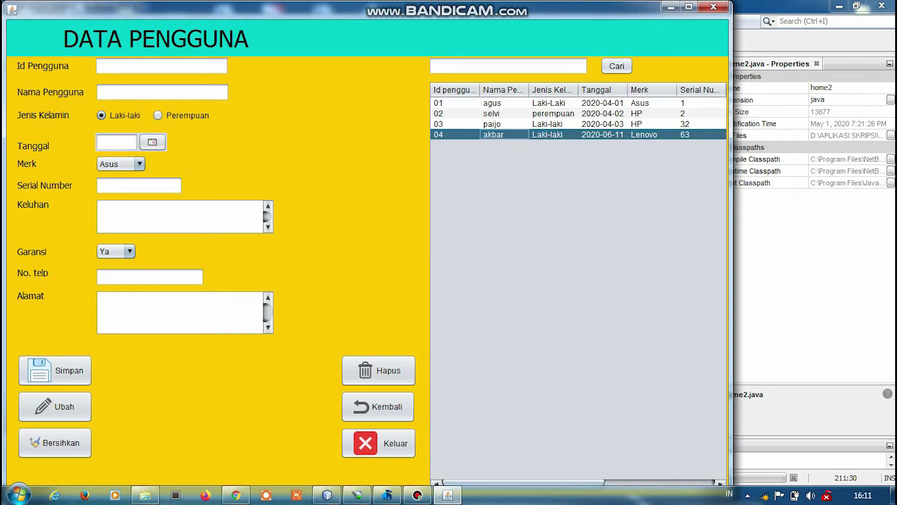
{"action": "double_click", "coordinate": [499, 134]}
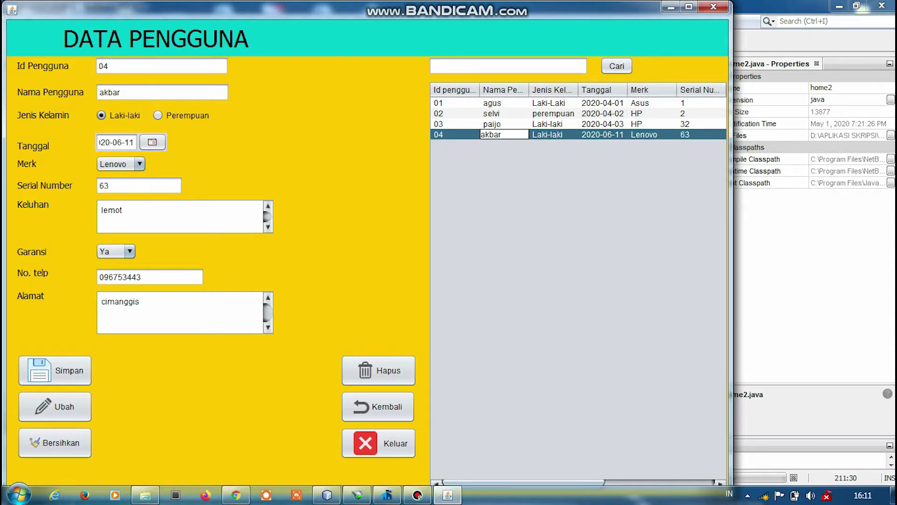
{"action": "double_click", "coordinate": [548, 134]}
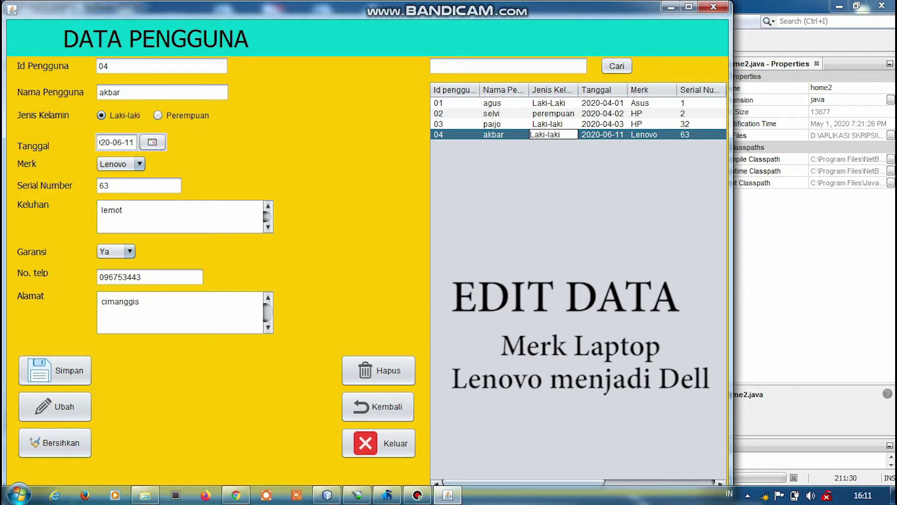
Change record 04's brand from Lenovo to Dell, save the update, and clear the form.
{"action": "left_click", "coordinate": [139, 163]}
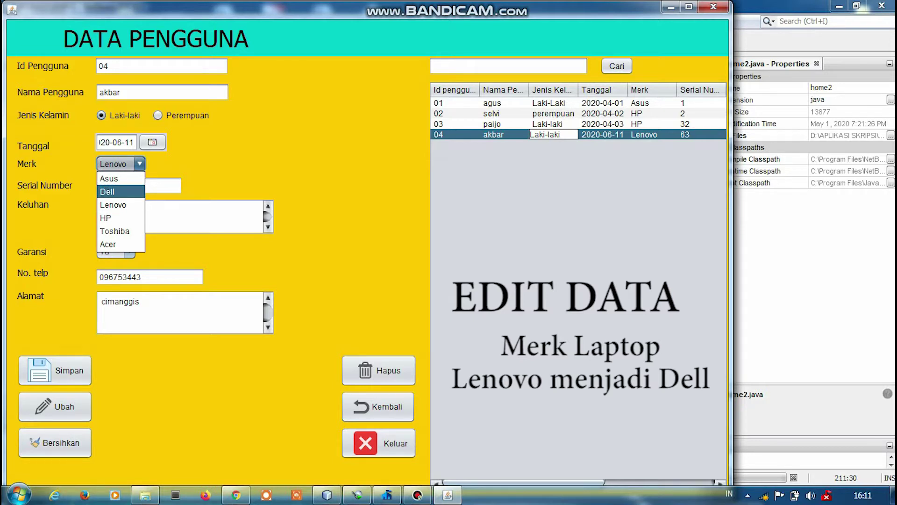
{"action": "key", "text": "Return"}
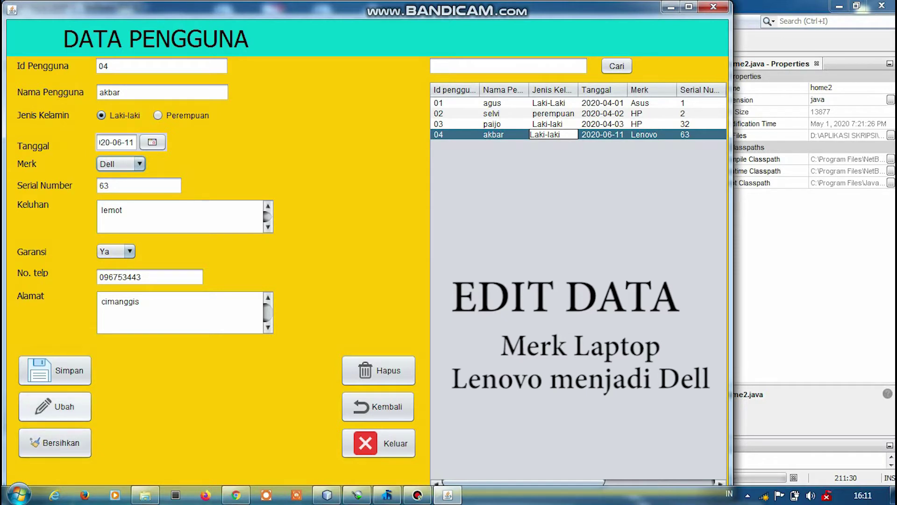
{"action": "left_click", "coordinate": [55, 406]}
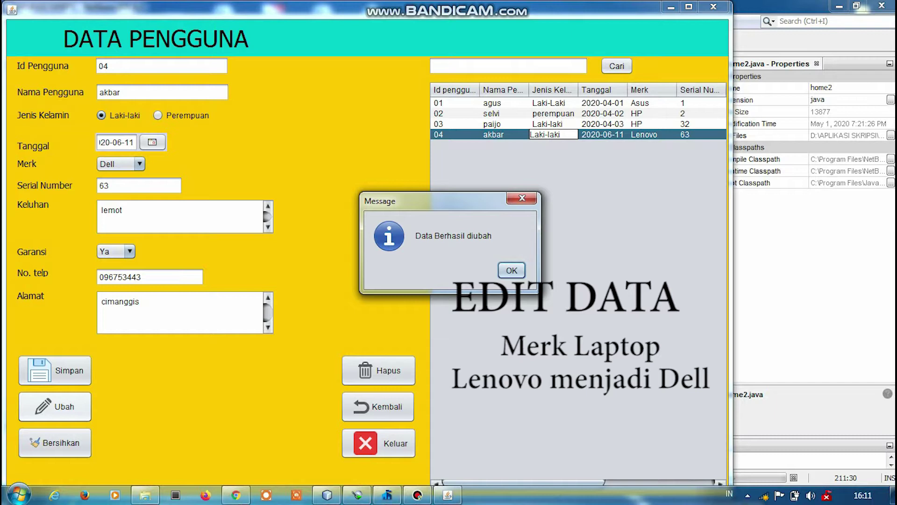
{"action": "key", "text": "Return"}
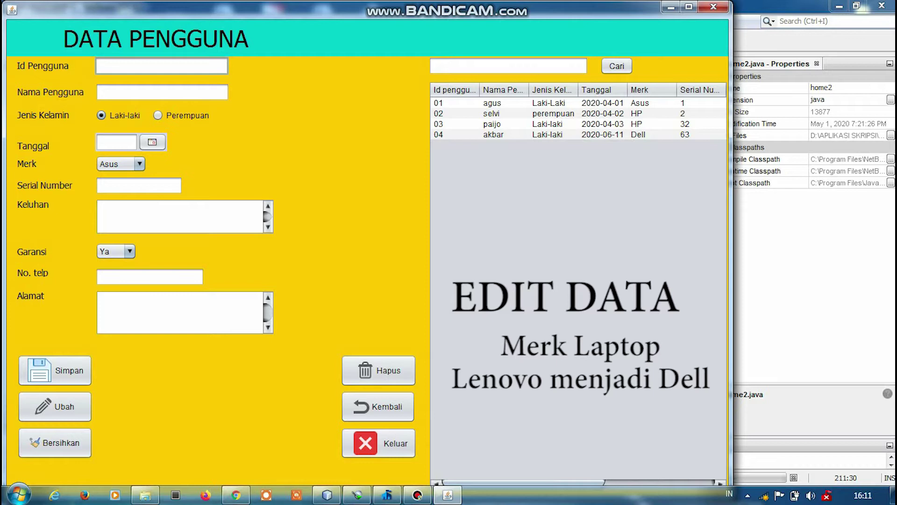
{"action": "left_click", "coordinate": [493, 134]}
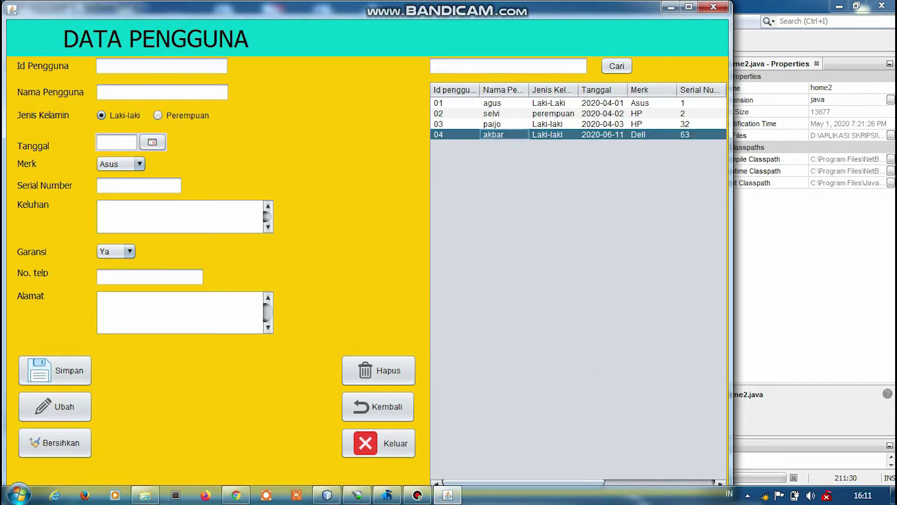
{"action": "left_click", "coordinate": [493, 134]}
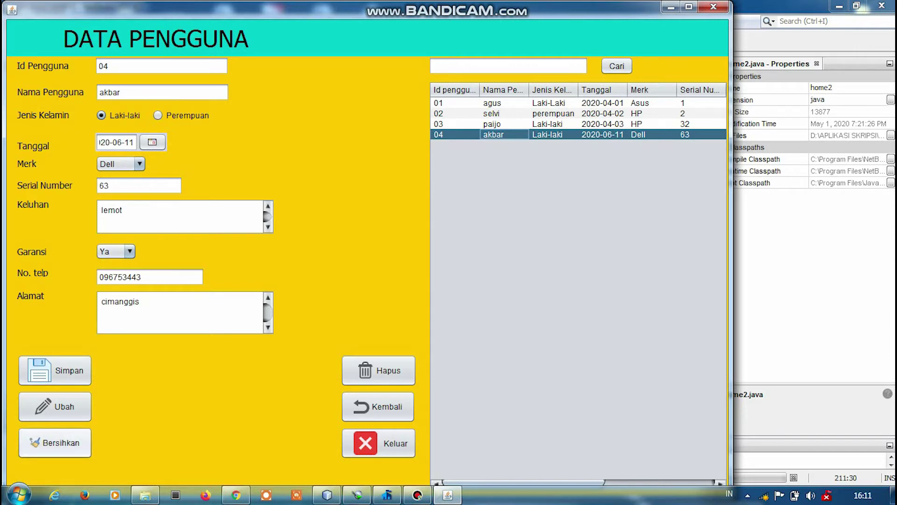
{"action": "left_click", "coordinate": [54, 442]}
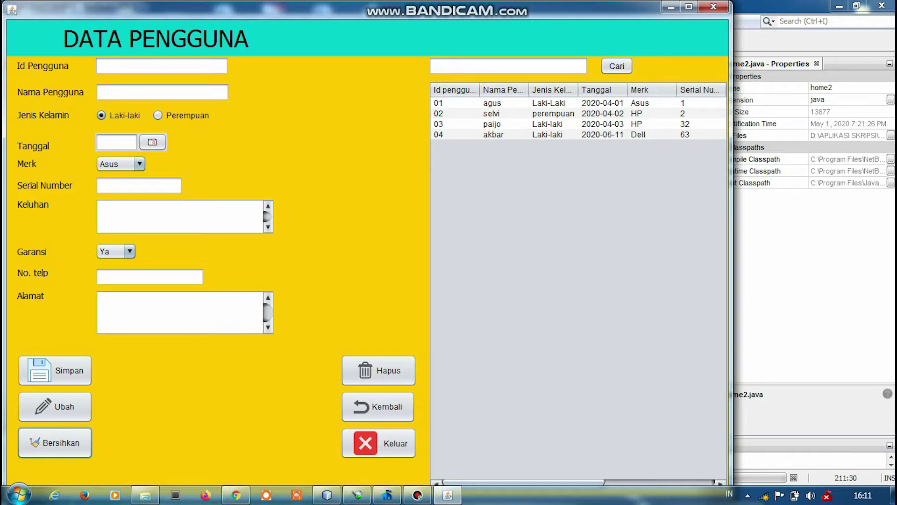
Delete user record 04 from the table and confirm the deletion.
{"action": "left_click", "coordinate": [493, 134]}
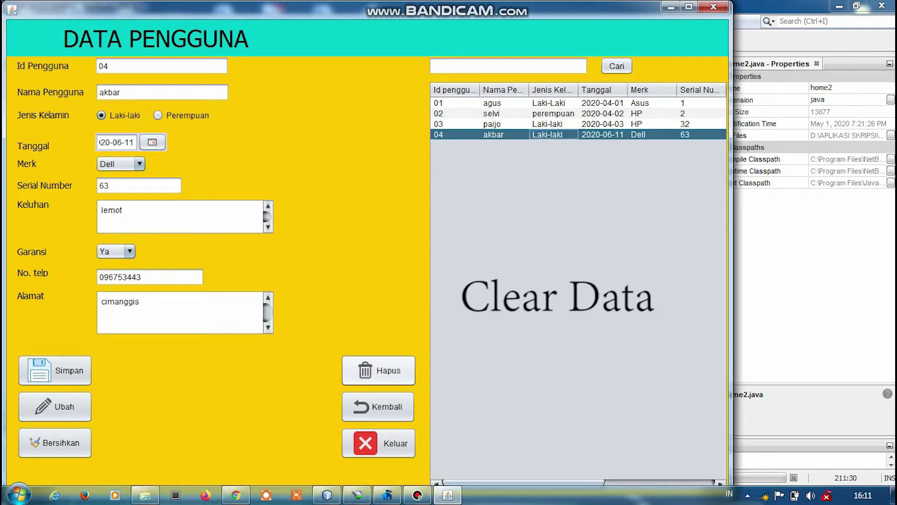
{"action": "left_click", "coordinate": [378, 370]}
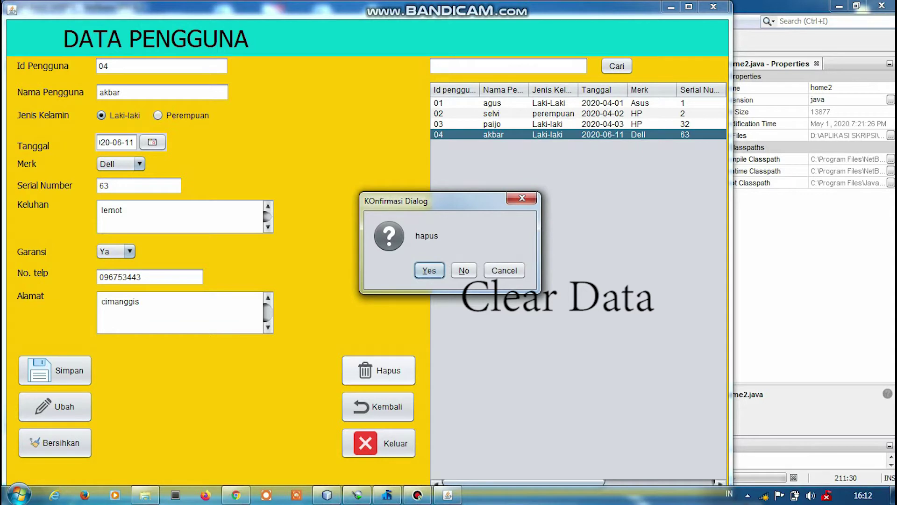
{"action": "key", "text": "Return"}
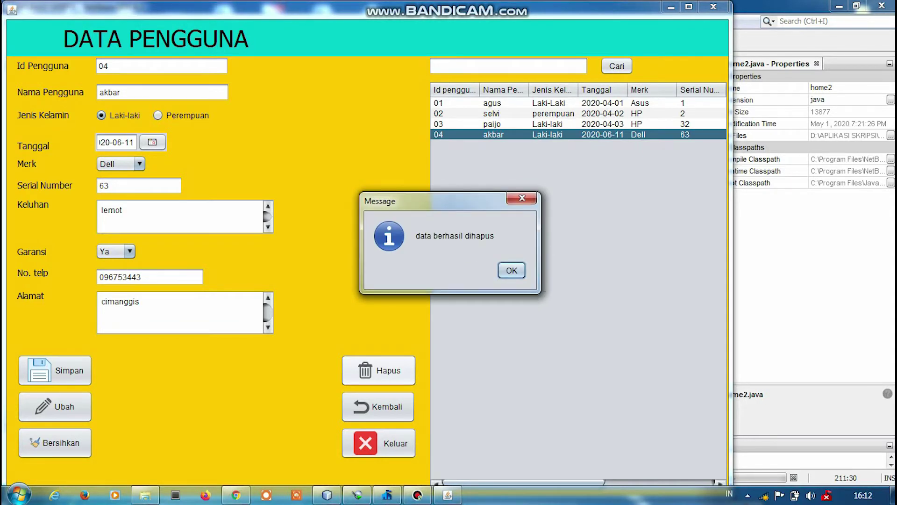
{"action": "key", "text": "Return"}
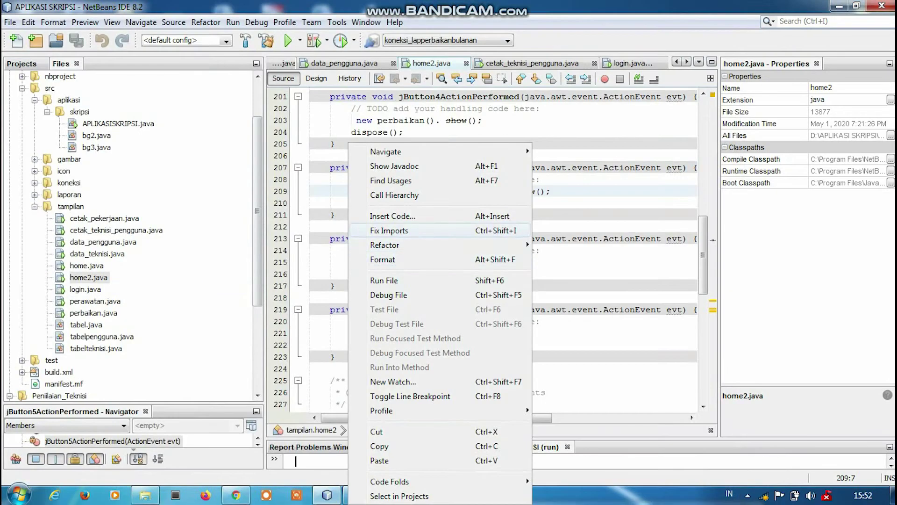
Relaunch home2.java and open the DATA TEKNISI form.
{"action": "key", "text": "Return"}
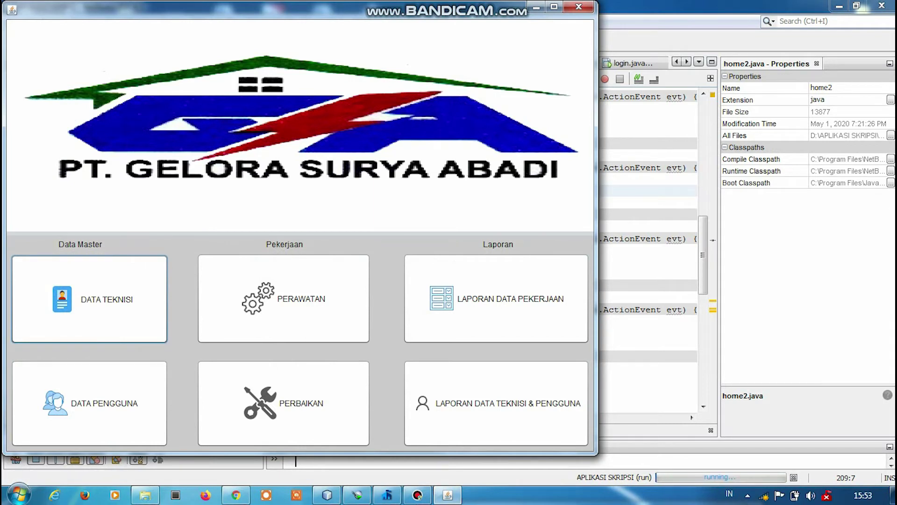
{"action": "key", "text": "space"}
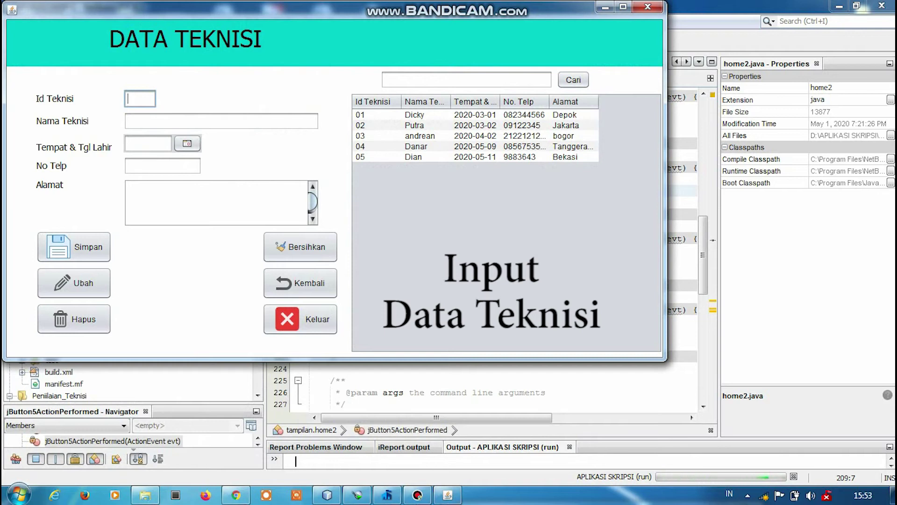
Enter technician Id 06 and the technician's name, with birth date 7 June 1996.
{"action": "type", "text": "06"}
{"action": "left_click", "coordinate": [221, 120]}
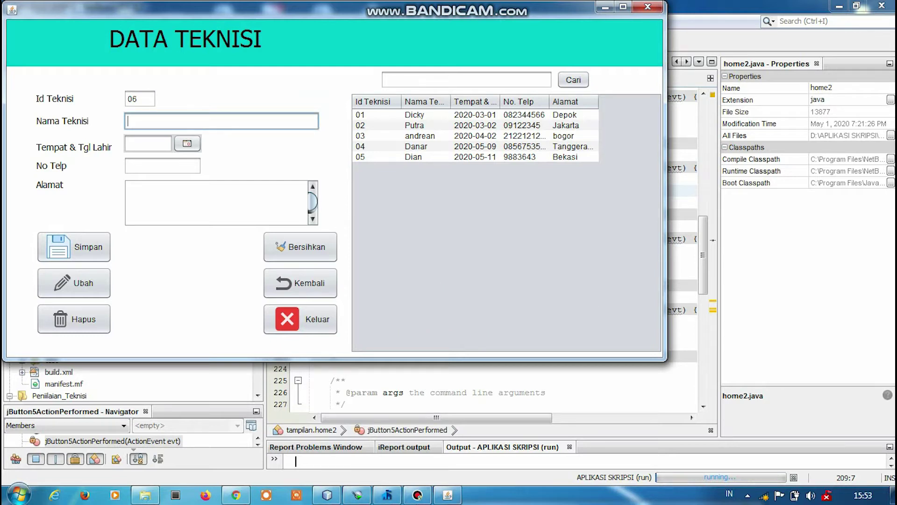
{"action": "type", "text": "permana"}
{"action": "left_click", "coordinate": [186, 143]}
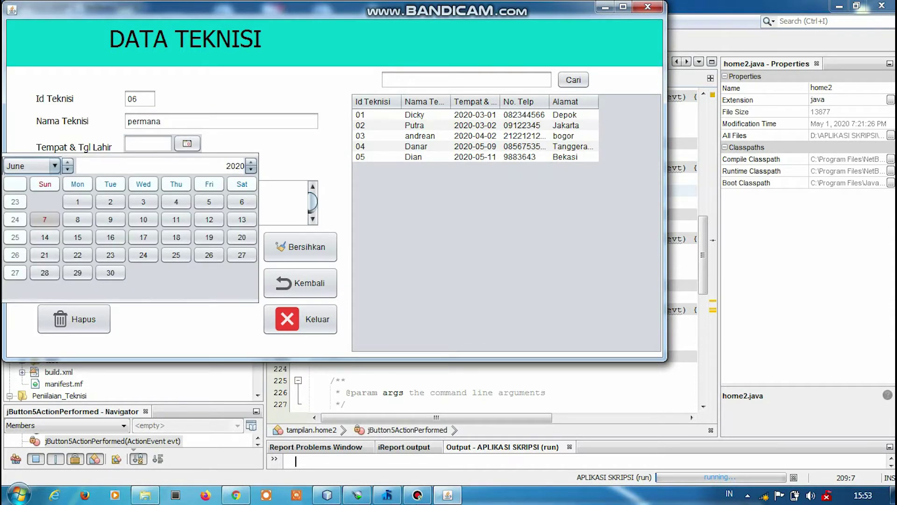
{"action": "left_click", "coordinate": [242, 166]}
{"action": "key", "text": "BackSpace"}
{"action": "key", "text": "BackSpace"}
{"action": "key", "text": "BackSpace"}
{"action": "key", "text": "BackSpace"}
{"action": "type", "text": "1996"}
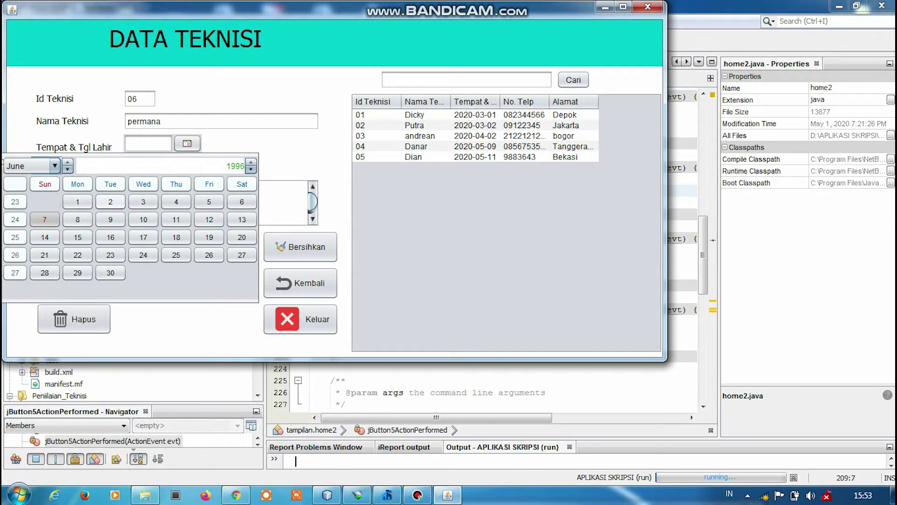
{"action": "key", "text": "Return"}
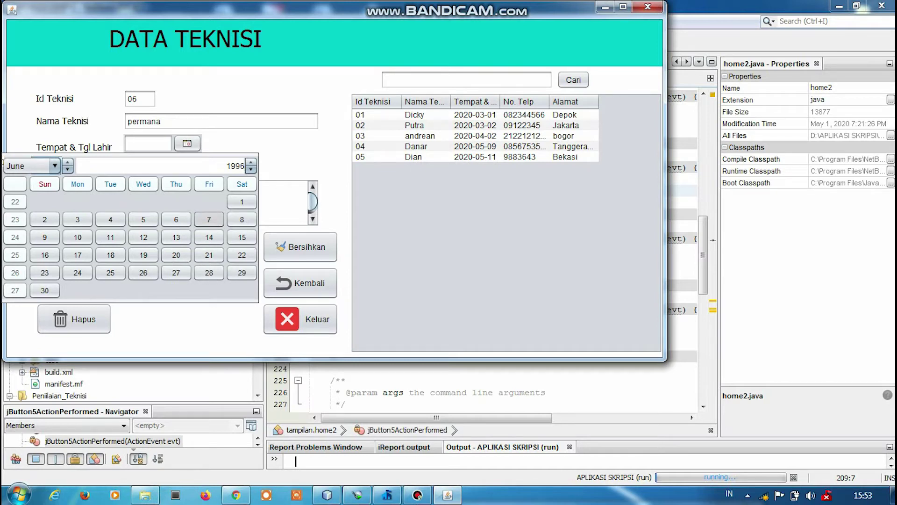
{"action": "left_click", "coordinate": [208, 219]}
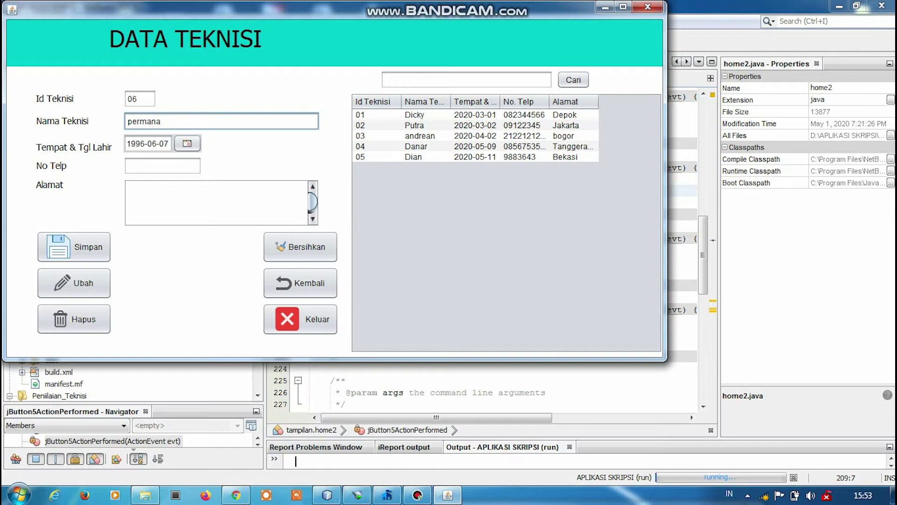
Add the technician's phone number and address 'jakarta', then save the record.
{"action": "left_click", "coordinate": [162, 165]}
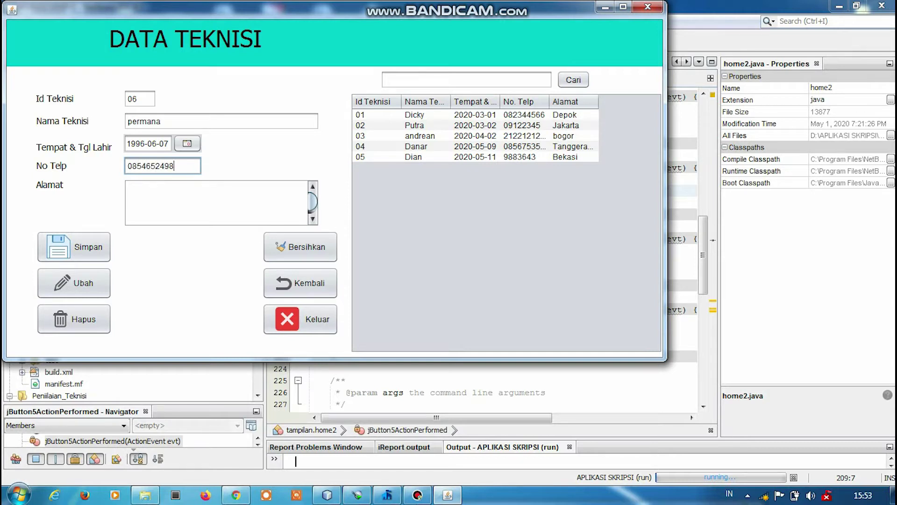
{"action": "left_click", "coordinate": [130, 190]}
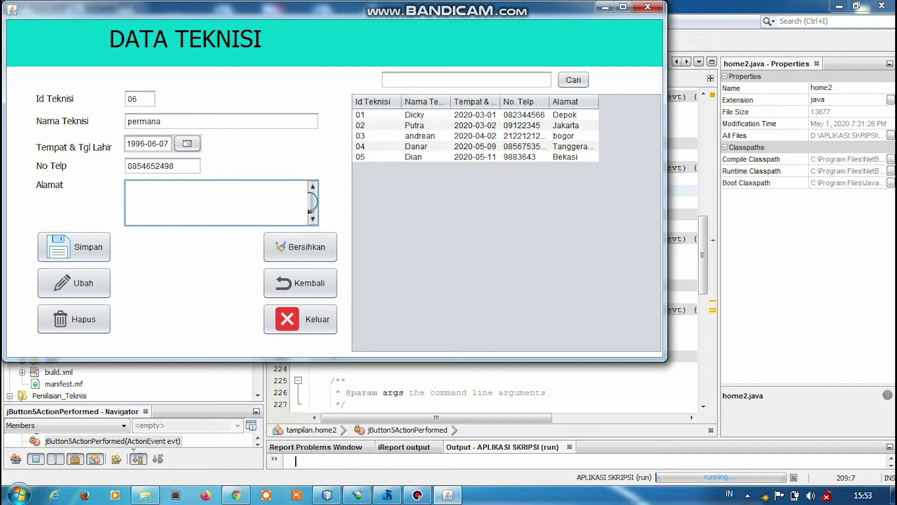
{"action": "type", "text": "jakarta"}
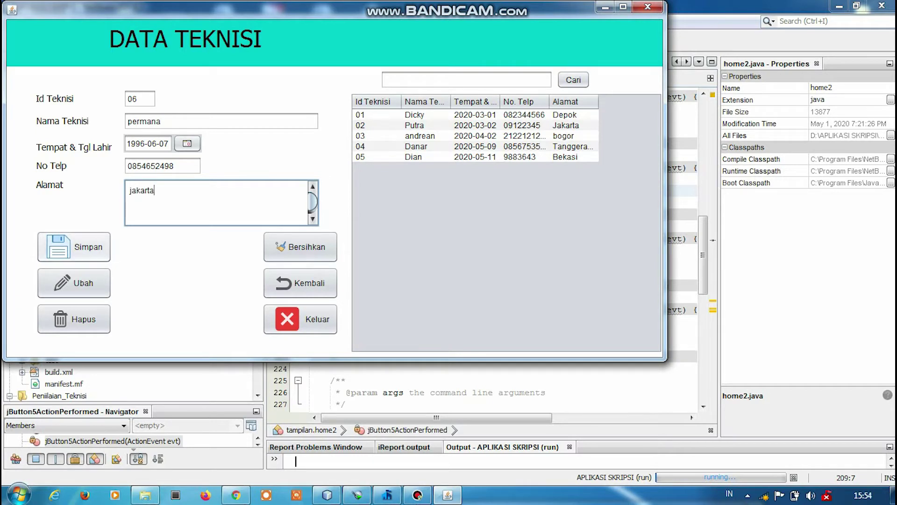
{"action": "left_click", "coordinate": [74, 247]}
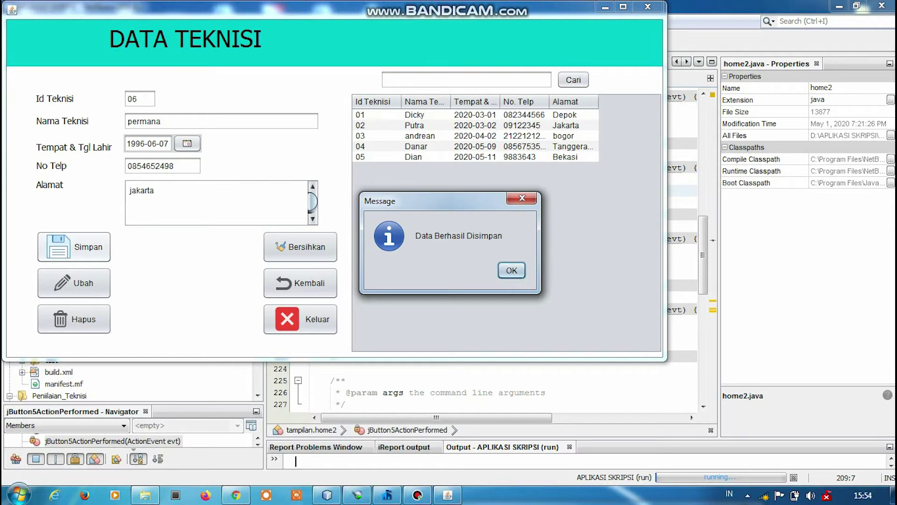
Change technician 06's address from jakarta to Bogor and save the update.
{"action": "key", "text": "Return"}
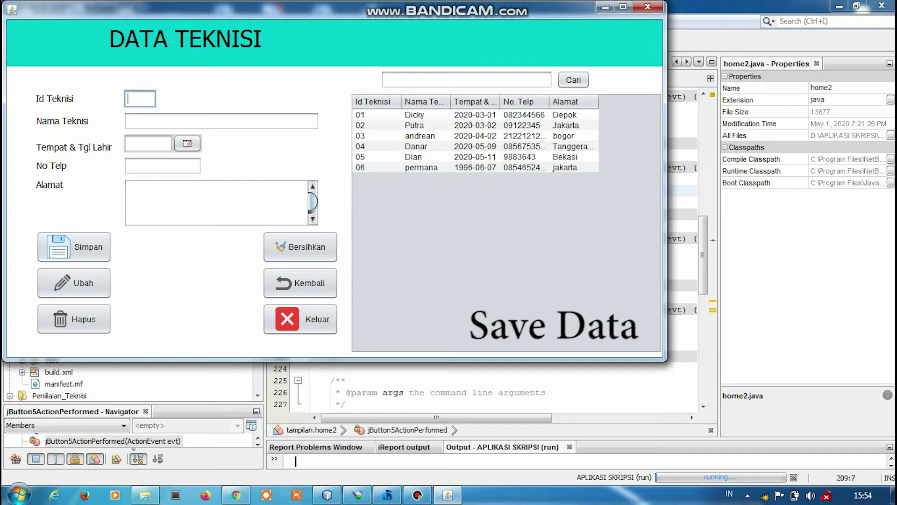
{"action": "left_click", "coordinate": [475, 168]}
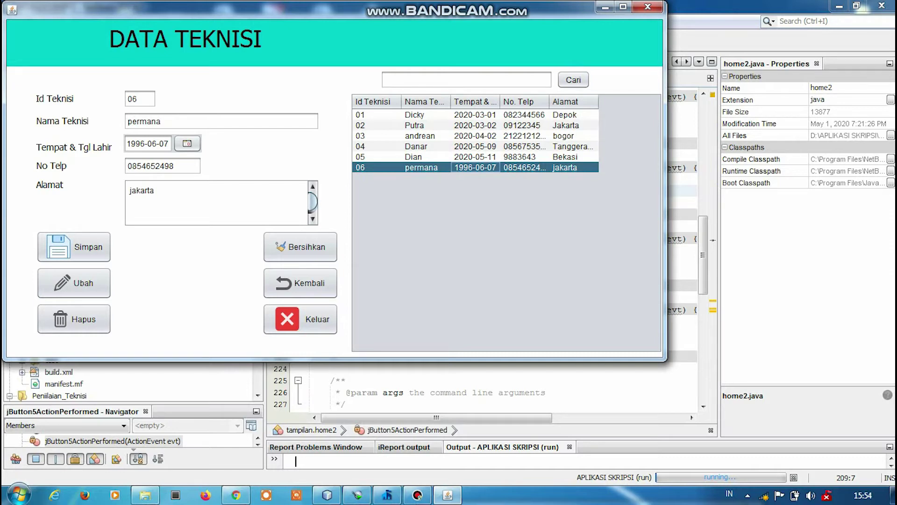
{"action": "left_click", "coordinate": [154, 190]}
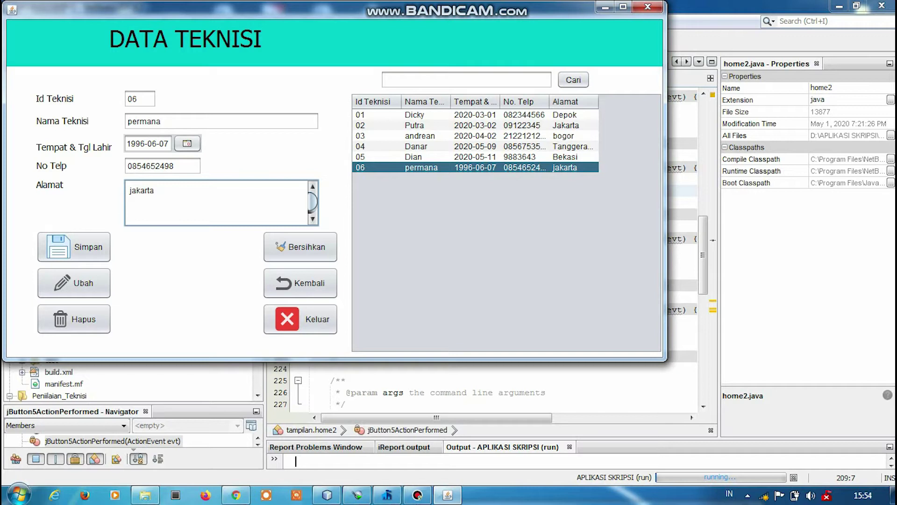
{"action": "key", "text": "BackSpace"}
{"action": "key", "text": "BackSpace"}
{"action": "key", "text": "BackSpace"}
{"action": "key", "text": "BackSpace"}
{"action": "key", "text": "BackSpace"}
{"action": "key", "text": "BackSpace"}
{"action": "key", "text": "BackSpace"}
{"action": "type", "text": "Bogor"}
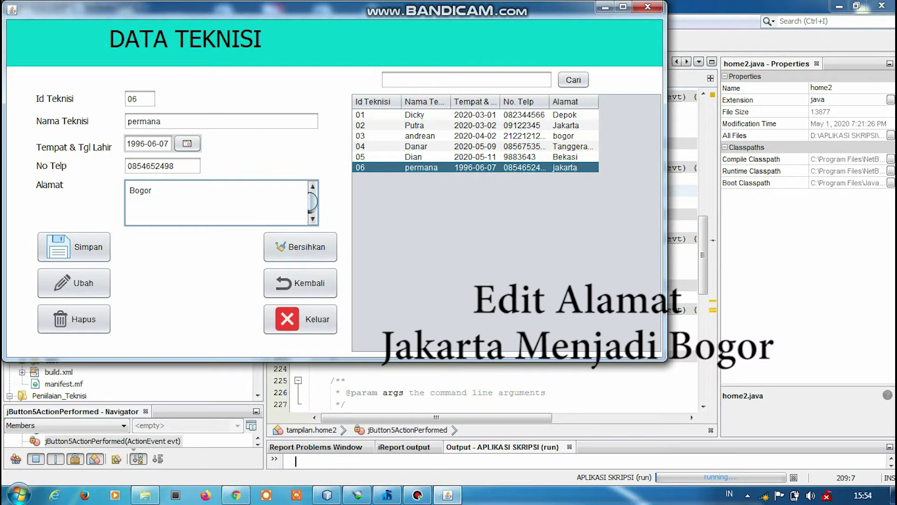
{"action": "left_click", "coordinate": [73, 283]}
{"action": "left_click", "coordinate": [511, 270]}
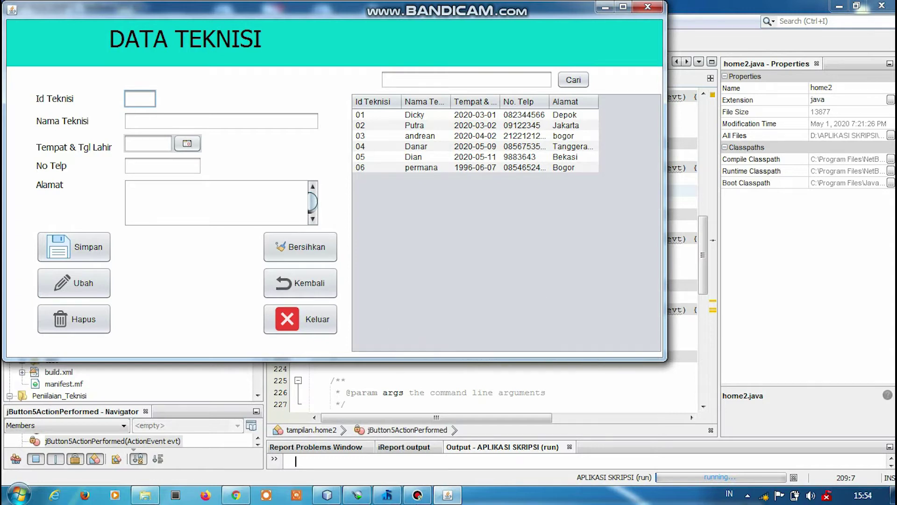
Delete technician 06 from the DATA TEKNISI table and confirm the deletion.
{"action": "left_click", "coordinate": [420, 167]}
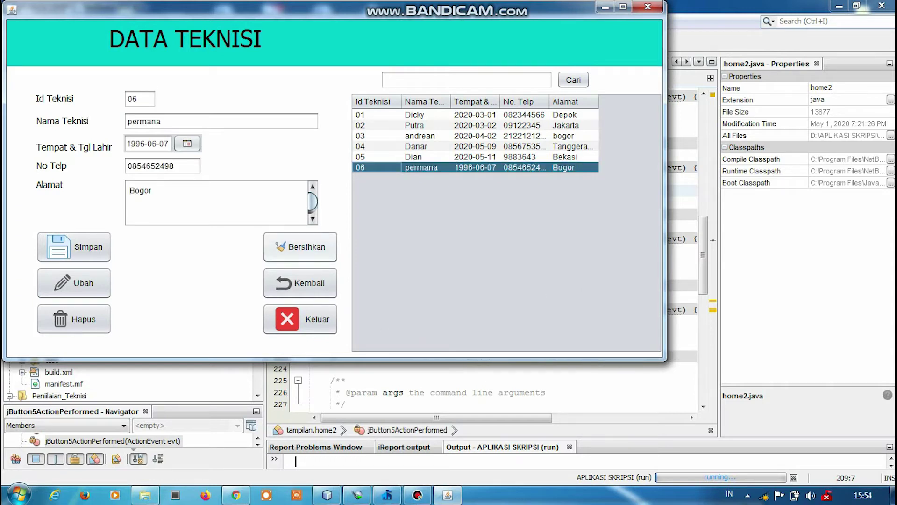
{"action": "left_click", "coordinate": [300, 246]}
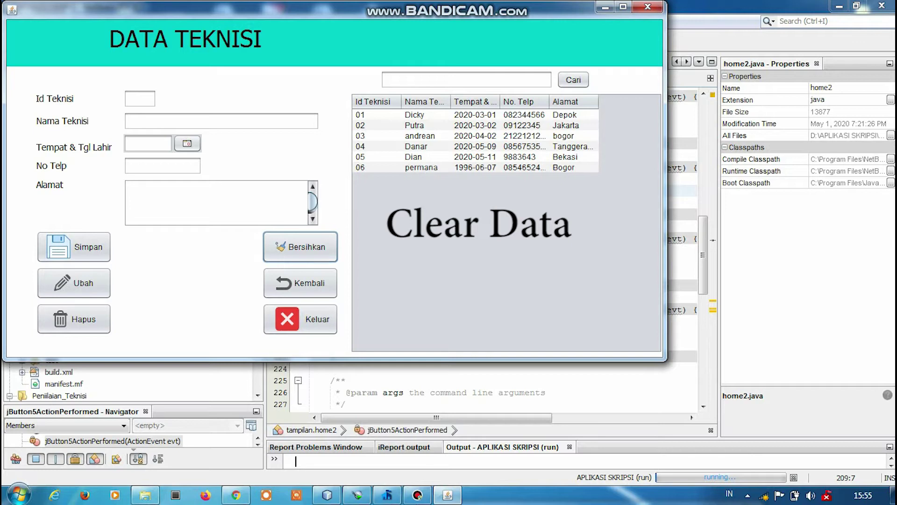
{"action": "left_click", "coordinate": [420, 168]}
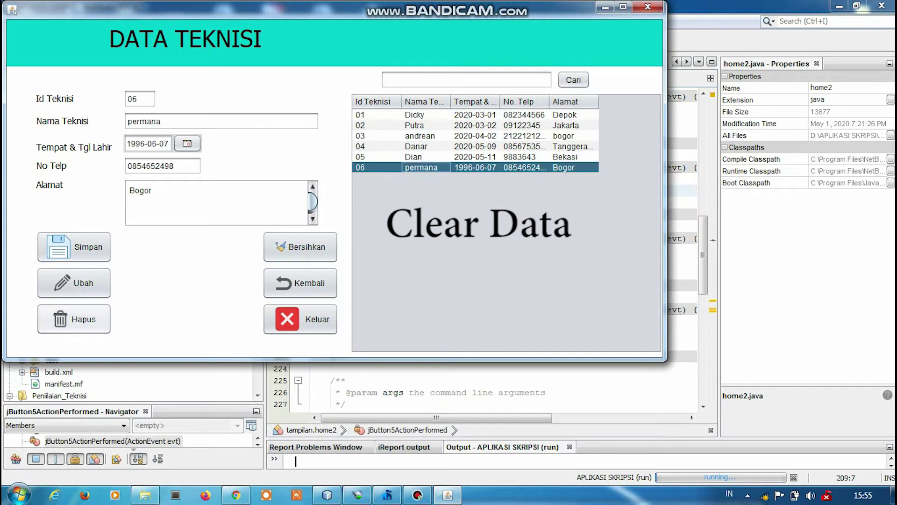
{"action": "left_click", "coordinate": [74, 319]}
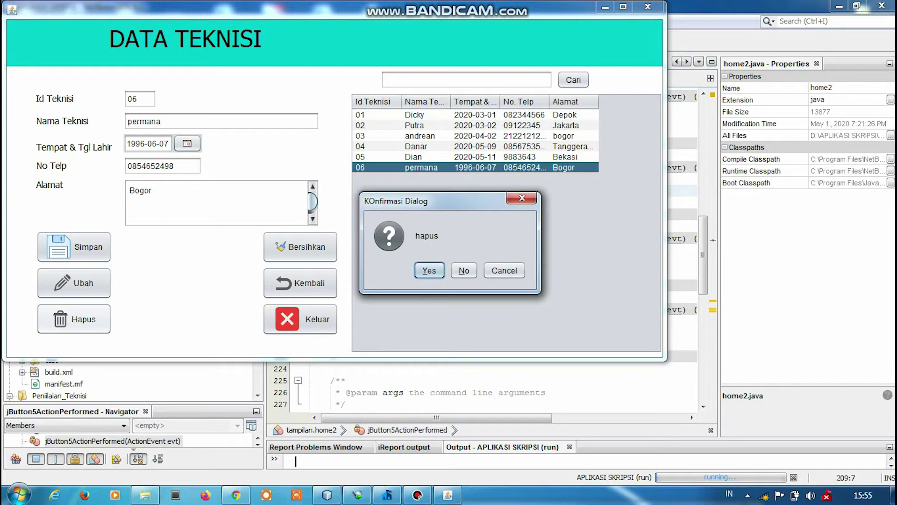
{"action": "key", "text": "Return"}
{"action": "key", "text": "Return"}
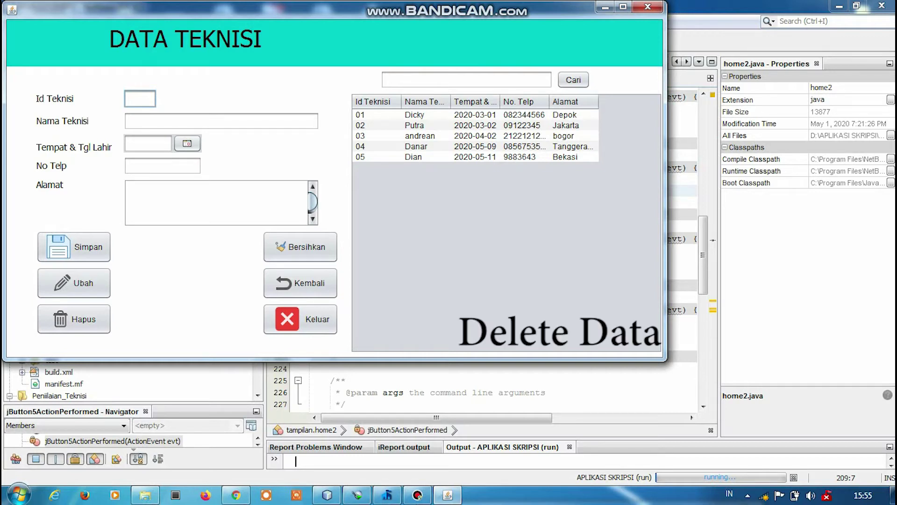
{"action": "key", "text": "alt+F4"}
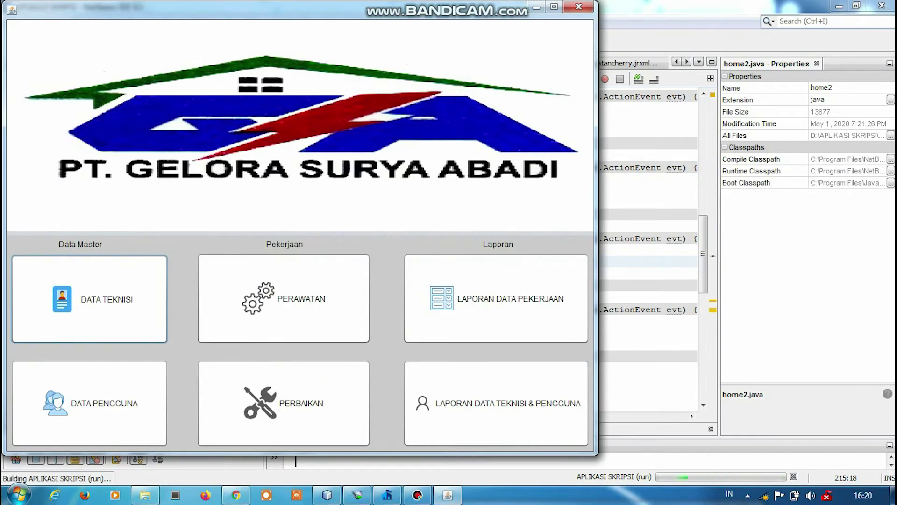
Open the maintenance form and enter user 03, technician 04, location tata usaha, model asus.
{"action": "left_click", "coordinate": [283, 298]}
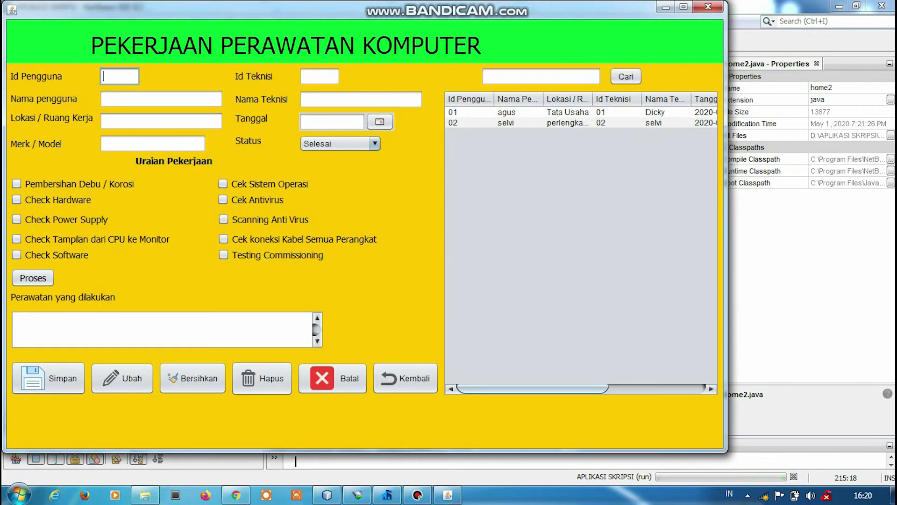
{"action": "type", "text": "0"}
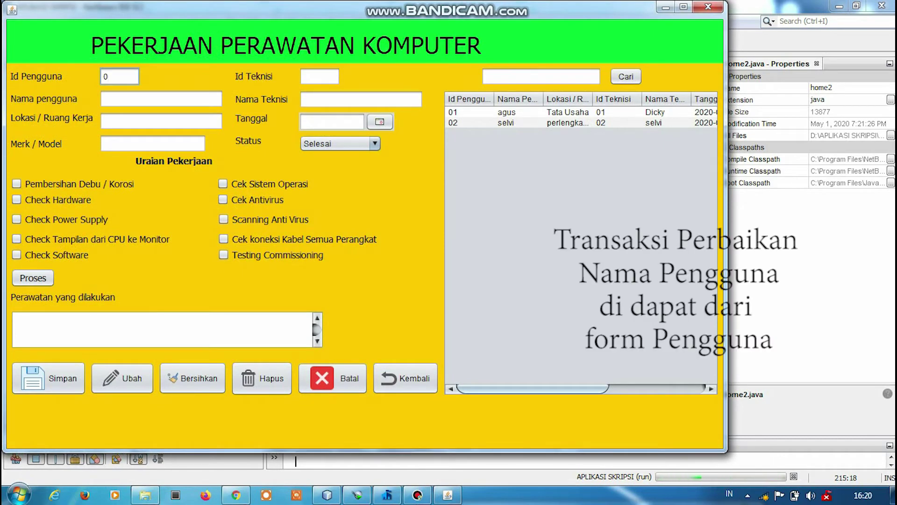
{"action": "type", "text": "3"}
{"action": "left_click", "coordinate": [319, 76]}
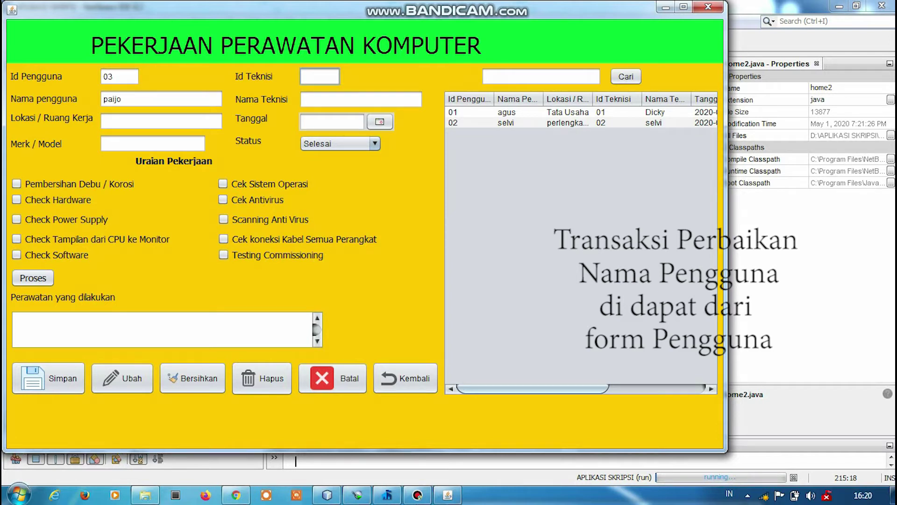
{"action": "type", "text": "0"}
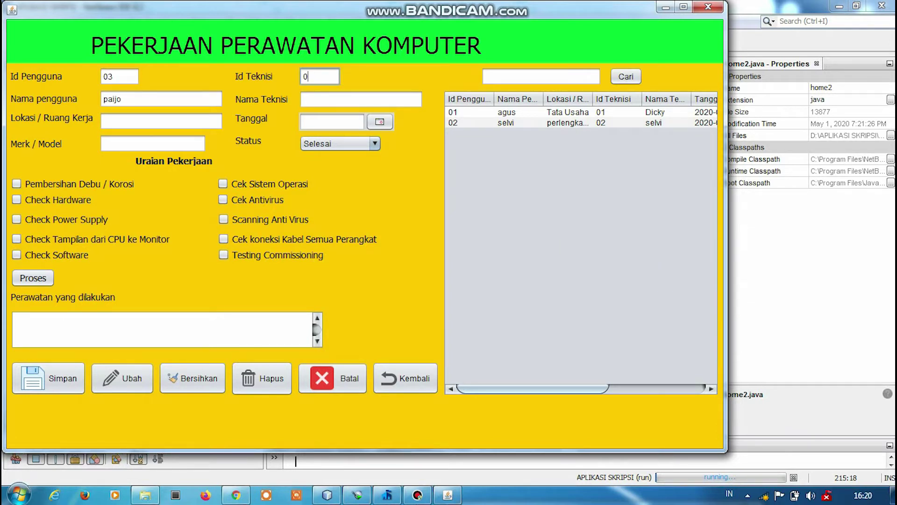
{"action": "type", "text": "4"}
{"action": "left_click", "coordinate": [161, 121]}
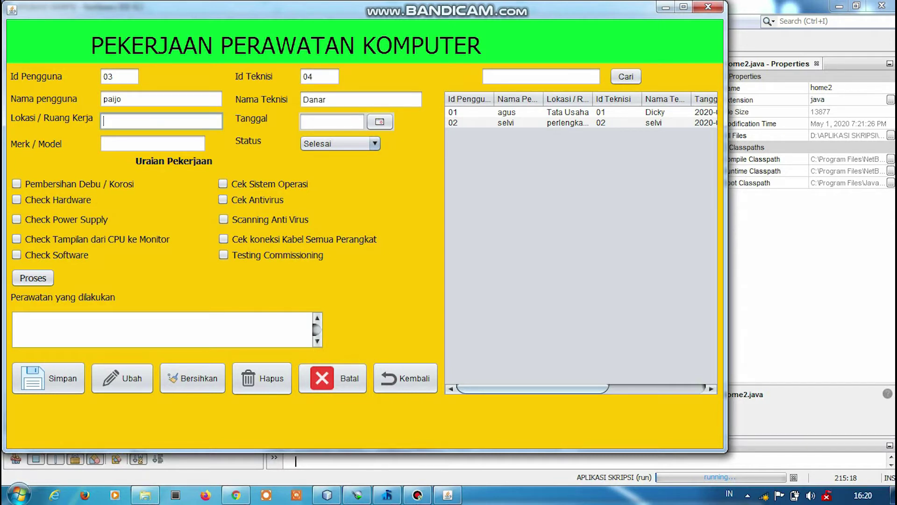
{"action": "type", "text": "tata usaha"}
{"action": "left_click", "coordinate": [152, 143]}
{"action": "type", "text": "asus"}
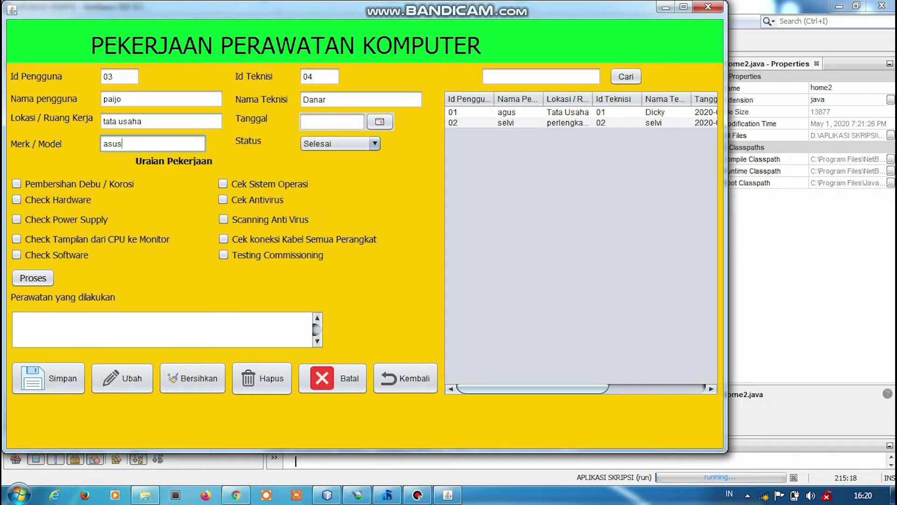
Set date 5 June 2020, status Belum Selesai, add Check Hardware, and save the record.
{"action": "left_click", "coordinate": [380, 121]}
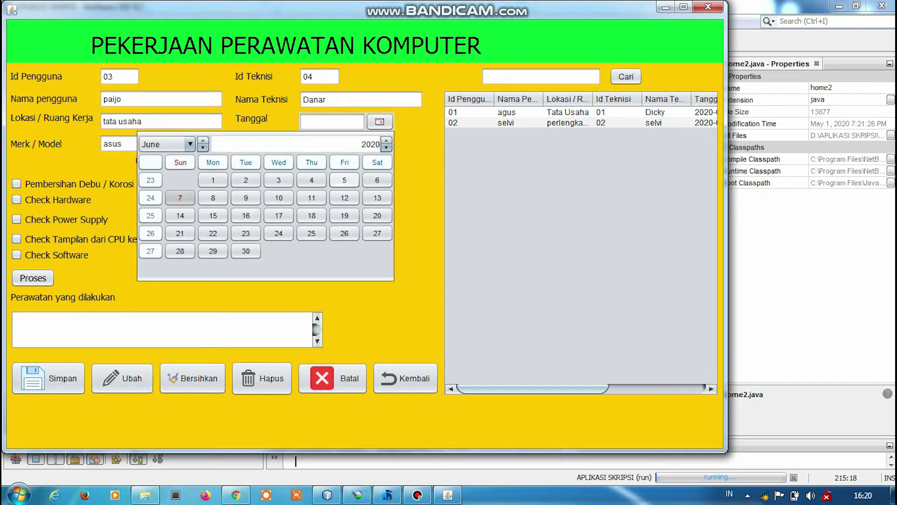
{"action": "left_click", "coordinate": [345, 180]}
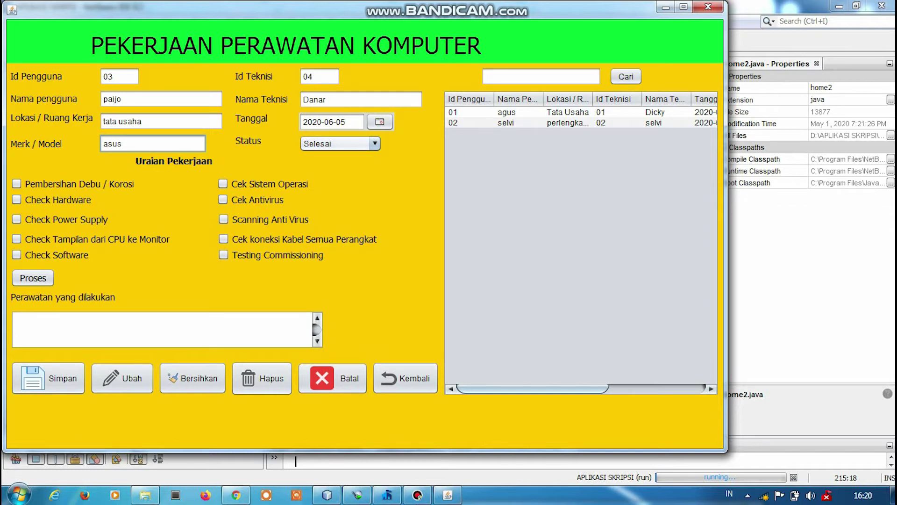
{"action": "left_click", "coordinate": [375, 143]}
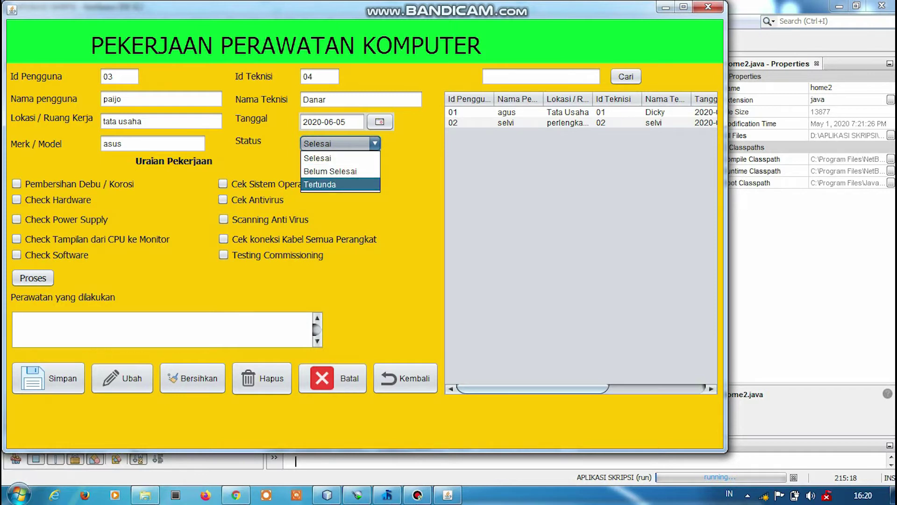
{"action": "left_click", "coordinate": [330, 171]}
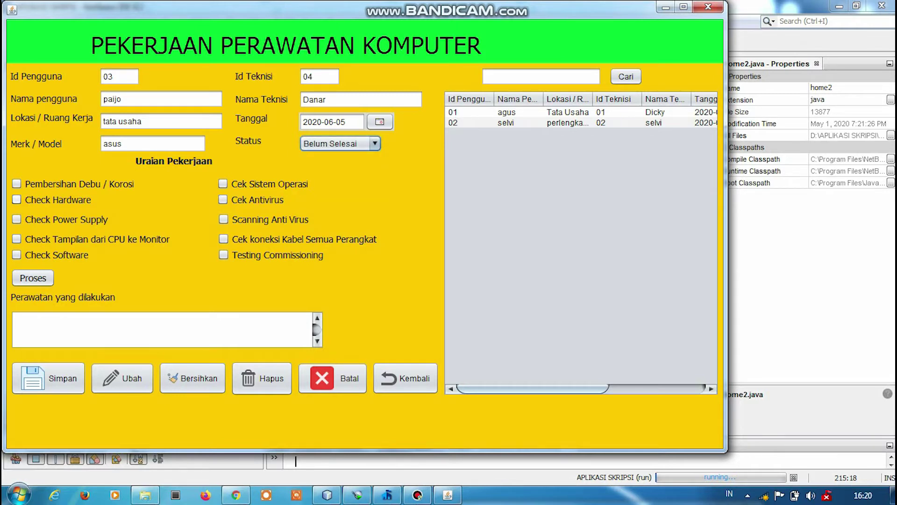
{"action": "left_click", "coordinate": [17, 199]}
{"action": "left_click", "coordinate": [32, 278]}
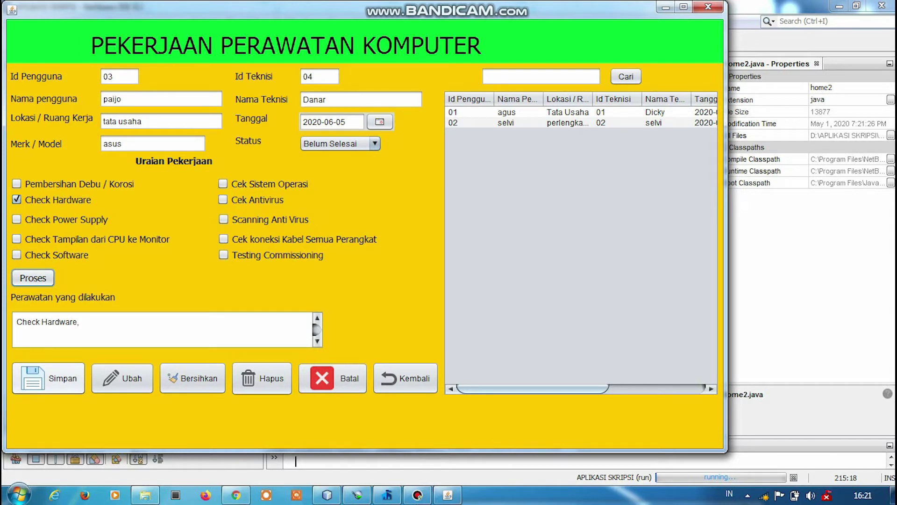
{"action": "left_click", "coordinate": [48, 378]}
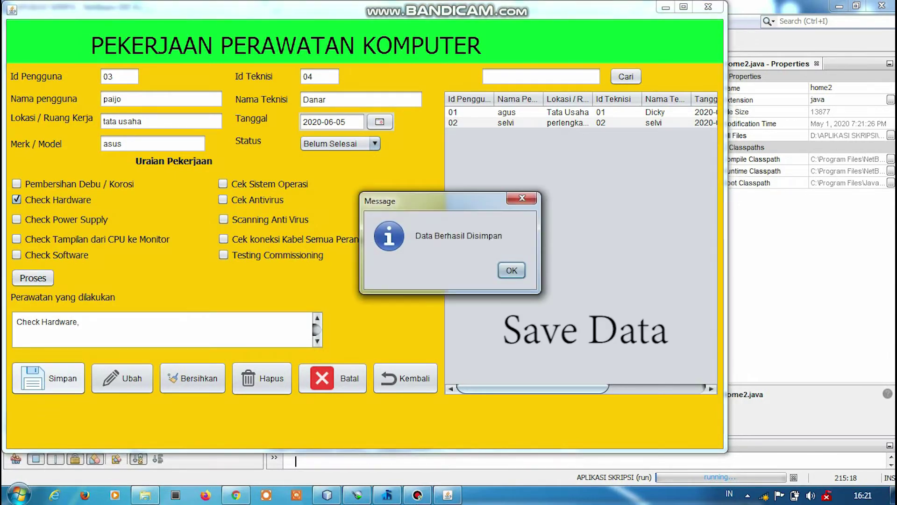
Load maintenance record 03, change its status to Selesai, and save the update.
{"action": "key", "text": "Return"}
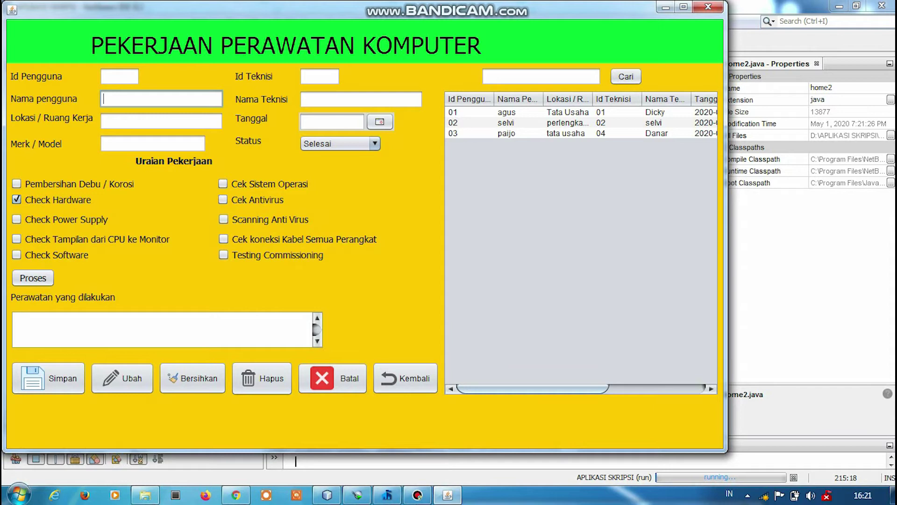
{"action": "left_click", "coordinate": [516, 133]}
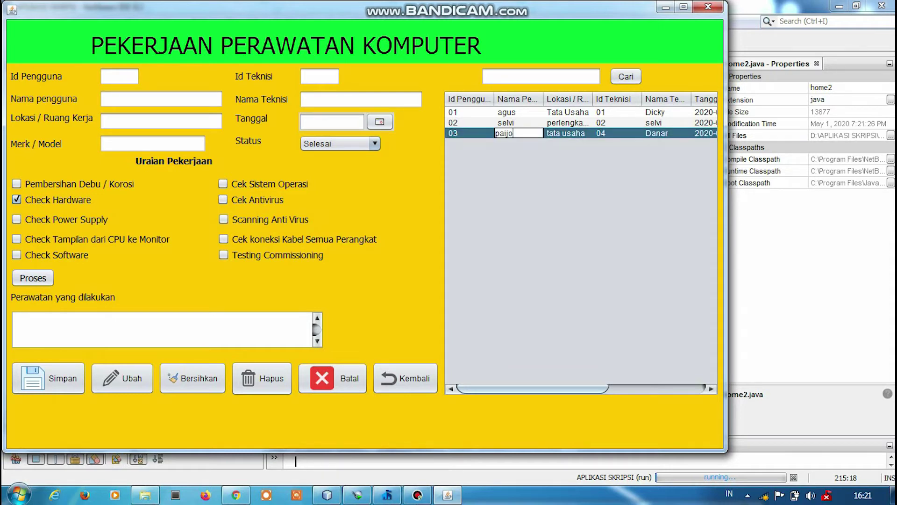
{"action": "left_click", "coordinate": [569, 133]}
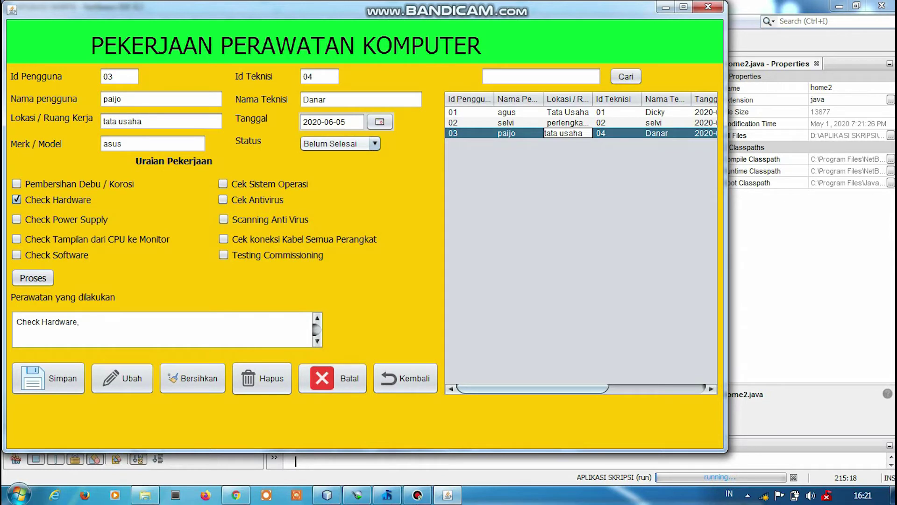
{"action": "left_click", "coordinate": [337, 144]}
{"action": "key", "text": "Up"}
{"action": "key", "text": "Return"}
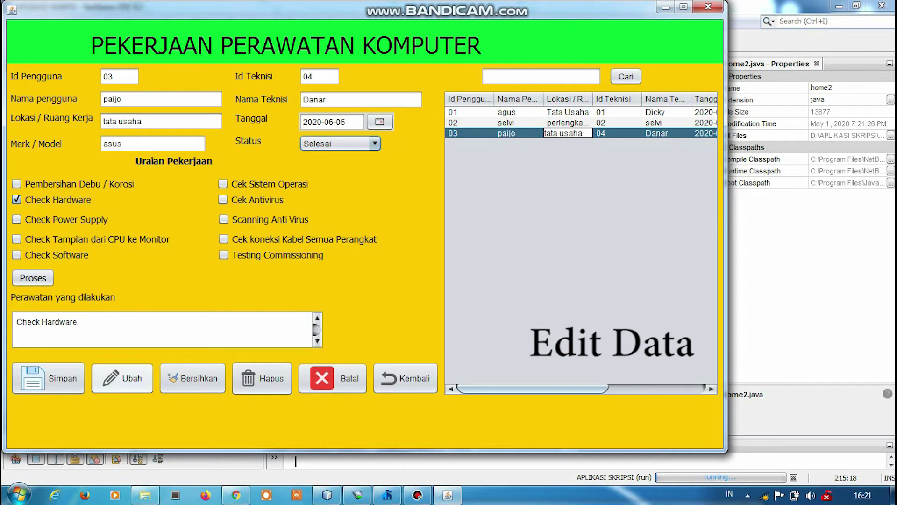
{"action": "left_click", "coordinate": [122, 378]}
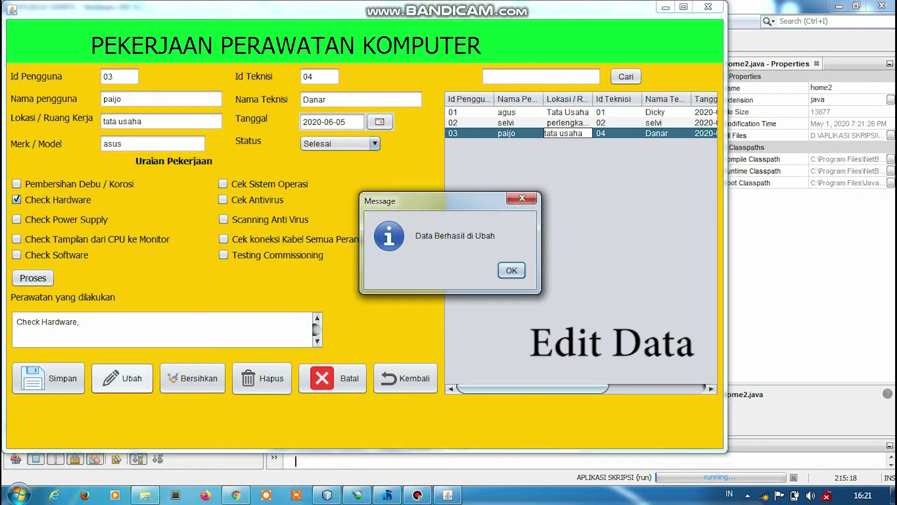
{"action": "key", "text": "Return"}
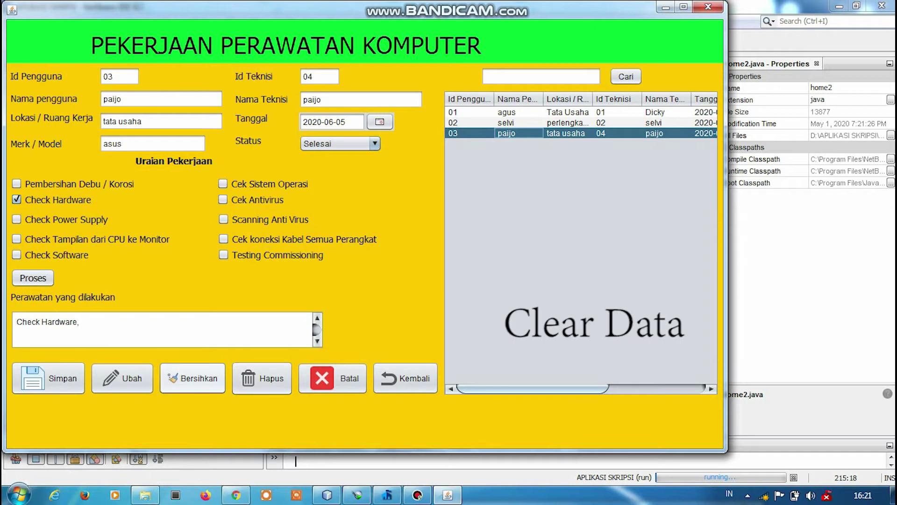
Delete maintenance record 03, then run home2.java and open the repair form.
{"action": "left_click", "coordinate": [193, 378]}
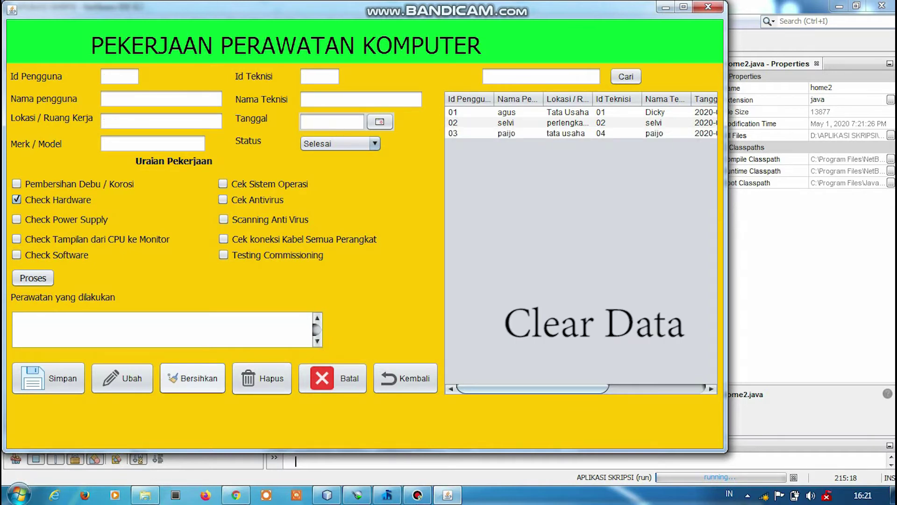
{"action": "left_click", "coordinate": [507, 133]}
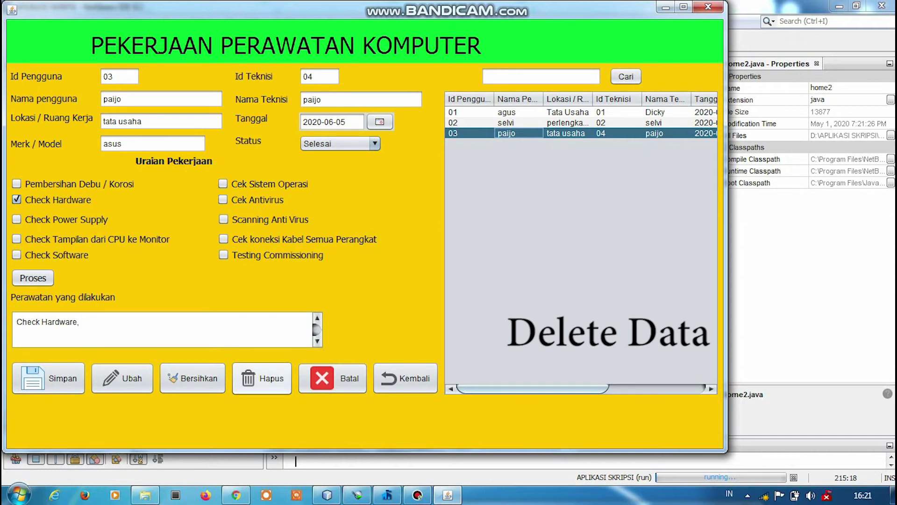
{"action": "left_click", "coordinate": [262, 378]}
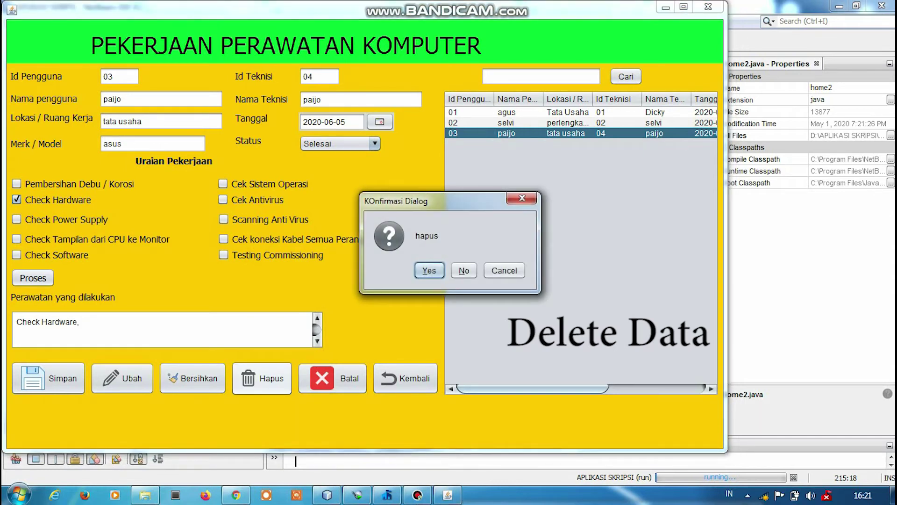
{"action": "key", "text": "Return"}
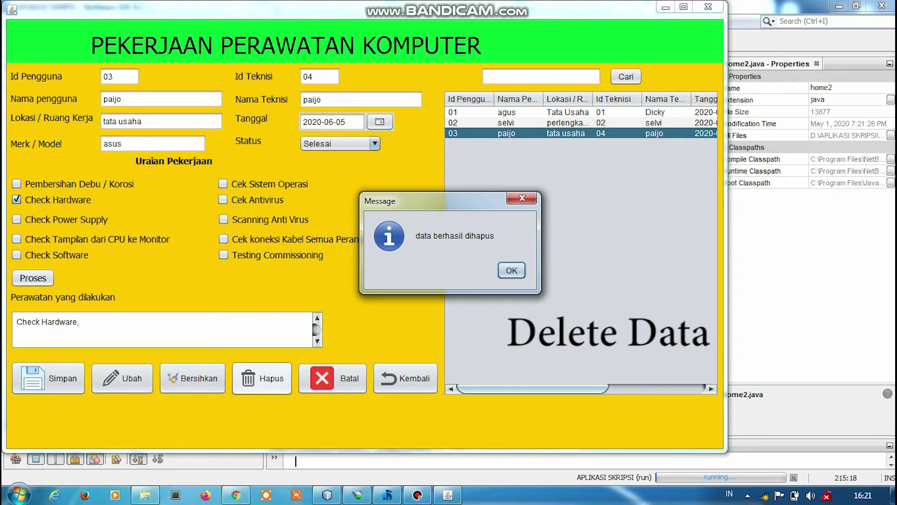
{"action": "key", "text": "Return"}
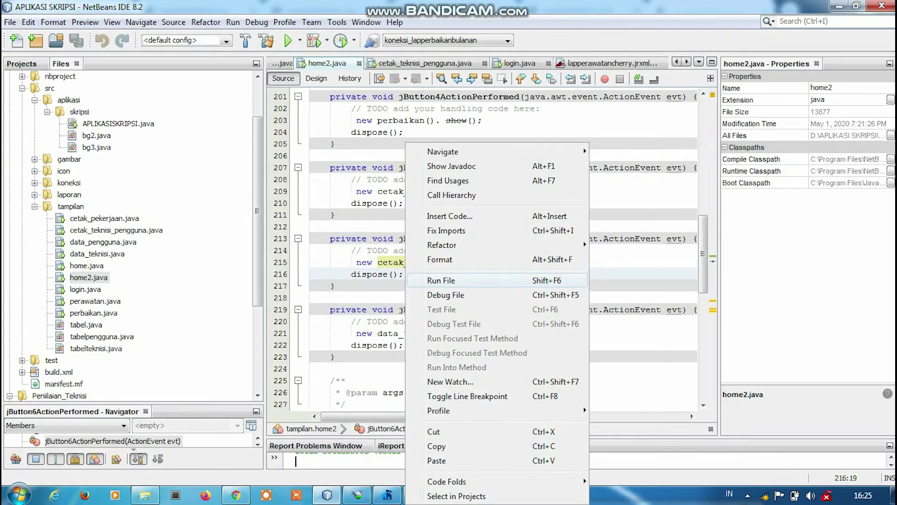
{"action": "left_click", "coordinate": [441, 280]}
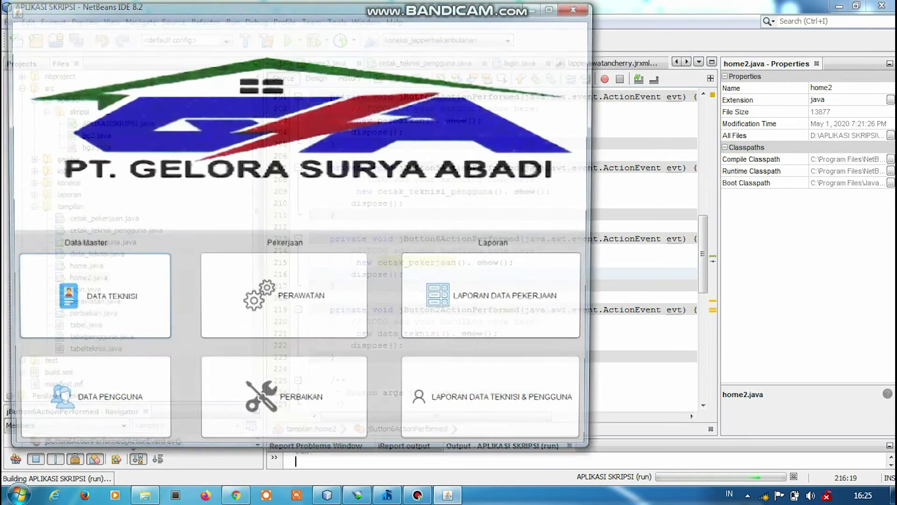
{"action": "left_click", "coordinate": [283, 403]}
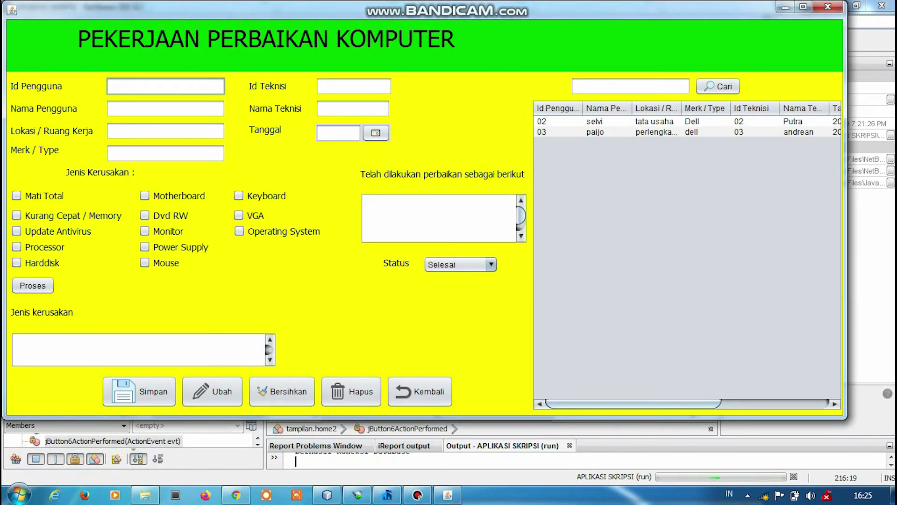
Enter user 02, technician 03, location tata usaha, brand asus, and date 13 June 2020.
{"action": "type", "text": "02"}
{"action": "key", "text": "Return"}
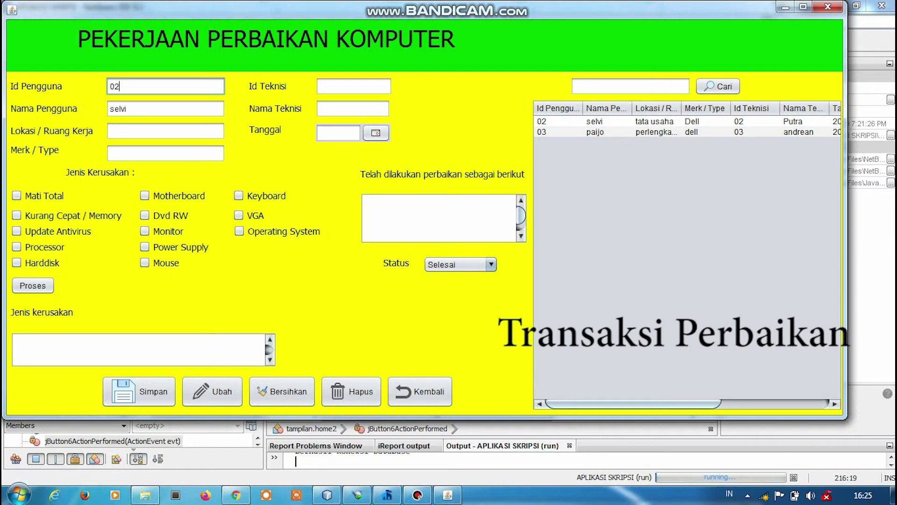
{"action": "left_click", "coordinate": [353, 86]}
{"action": "type", "text": "0"}
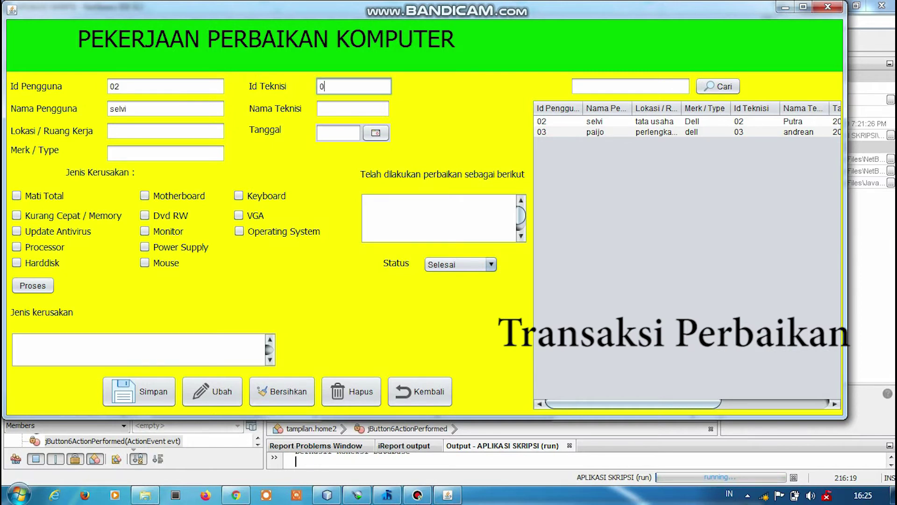
{"action": "type", "text": "3"}
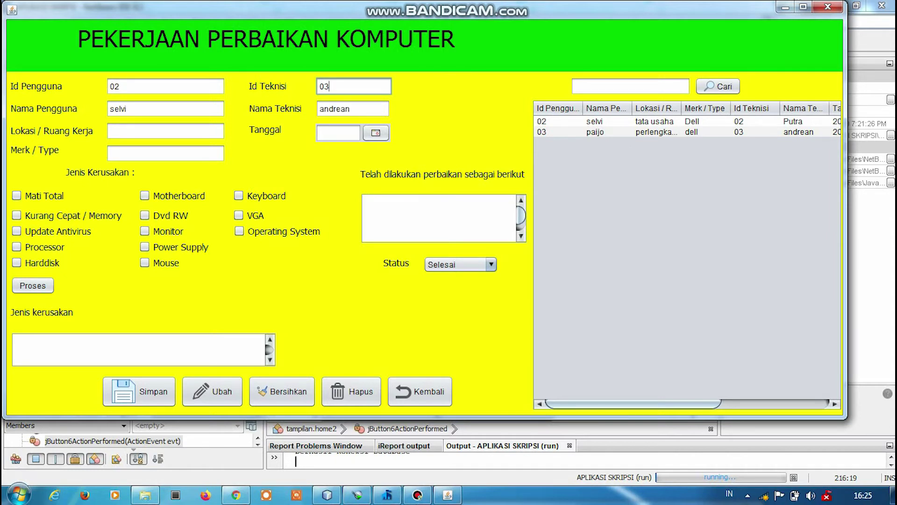
{"action": "left_click", "coordinate": [166, 131]}
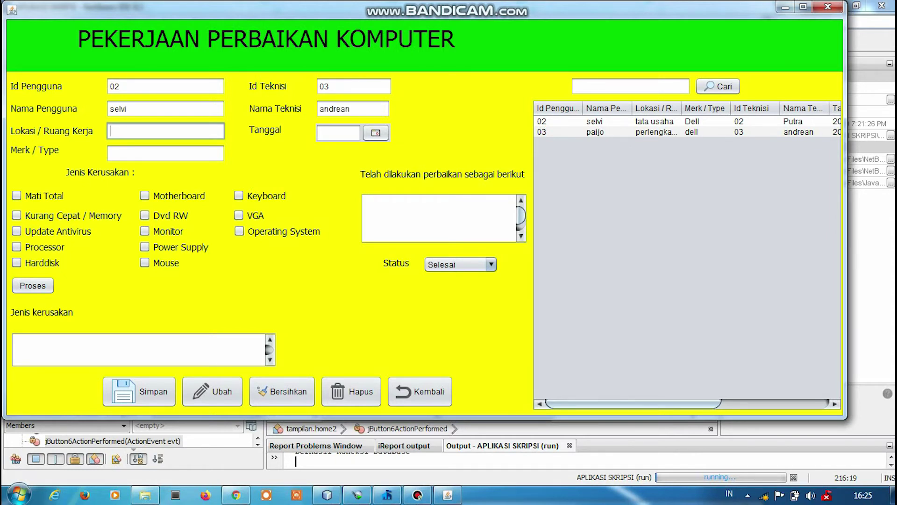
{"action": "type", "text": "tata usaha"}
{"action": "left_click", "coordinate": [166, 152]}
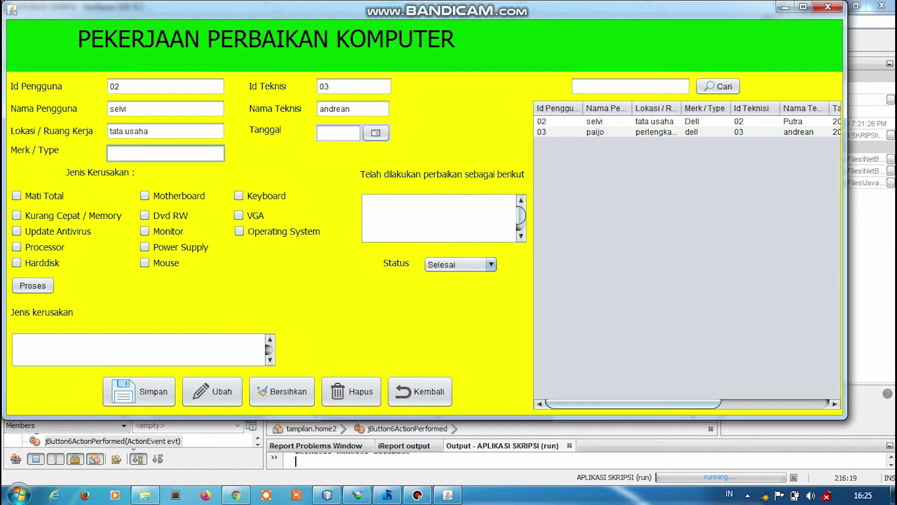
{"action": "type", "text": "asus"}
{"action": "left_click", "coordinate": [376, 133]}
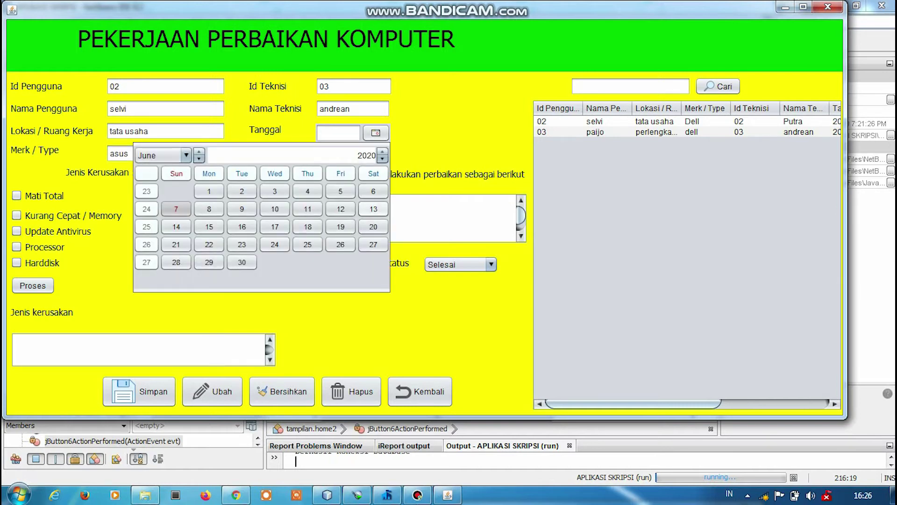
{"action": "left_click", "coordinate": [373, 208]}
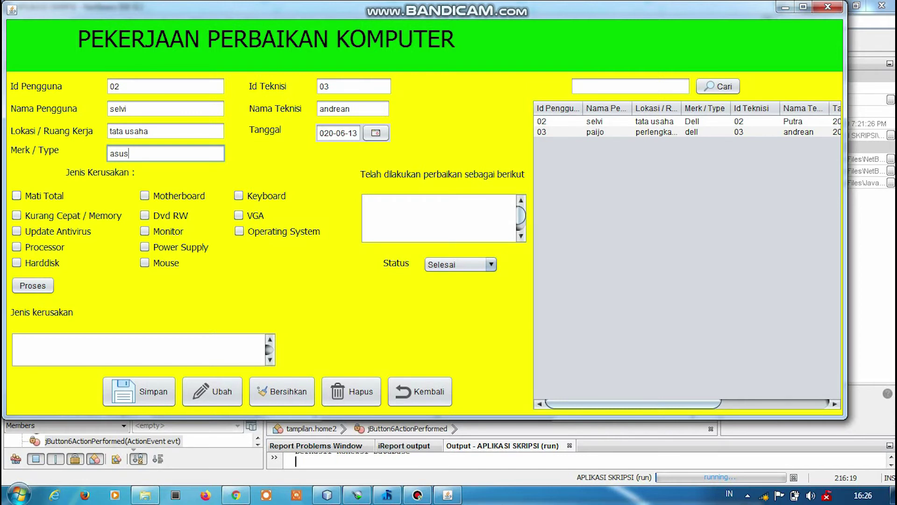
Add damage type Mati Total, repair note 'ganti power supply', and status Belum Selesai.
{"action": "left_click", "coordinate": [17, 195]}
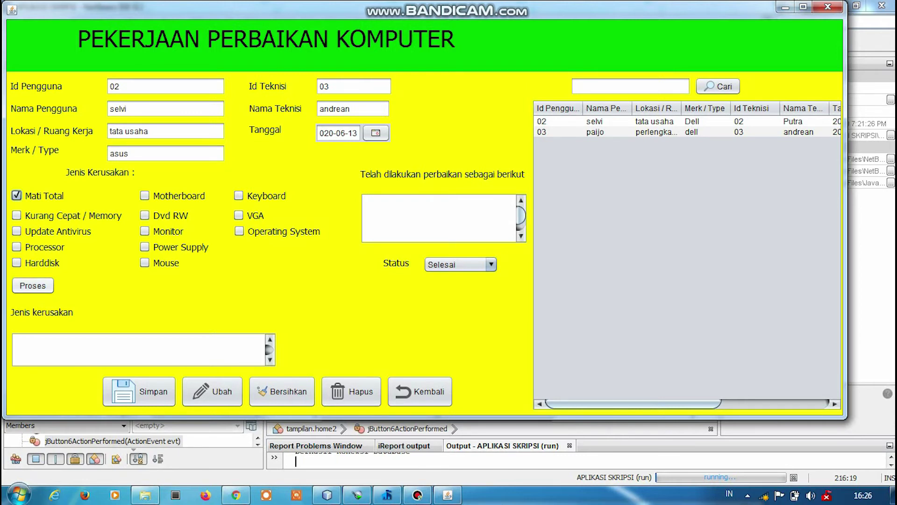
{"action": "left_click", "coordinate": [33, 285]}
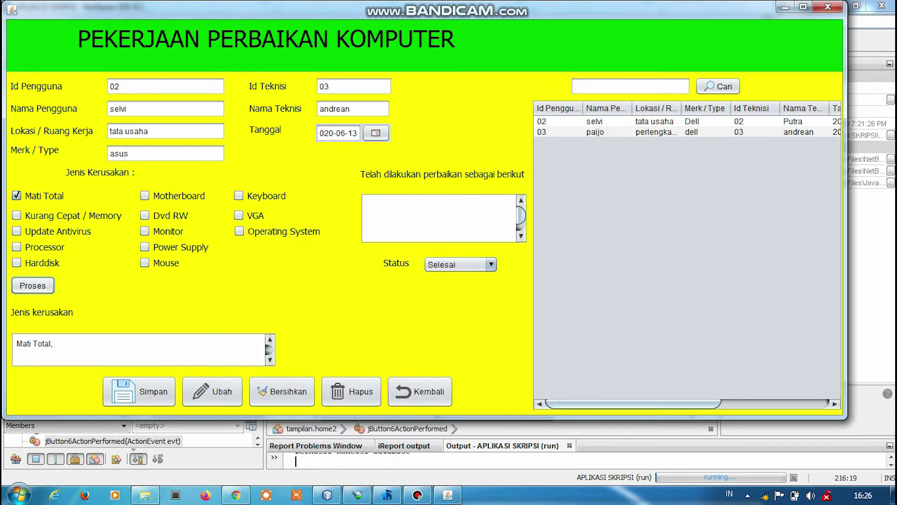
{"action": "left_click", "coordinate": [367, 204]}
{"action": "type", "text": "ganti "}
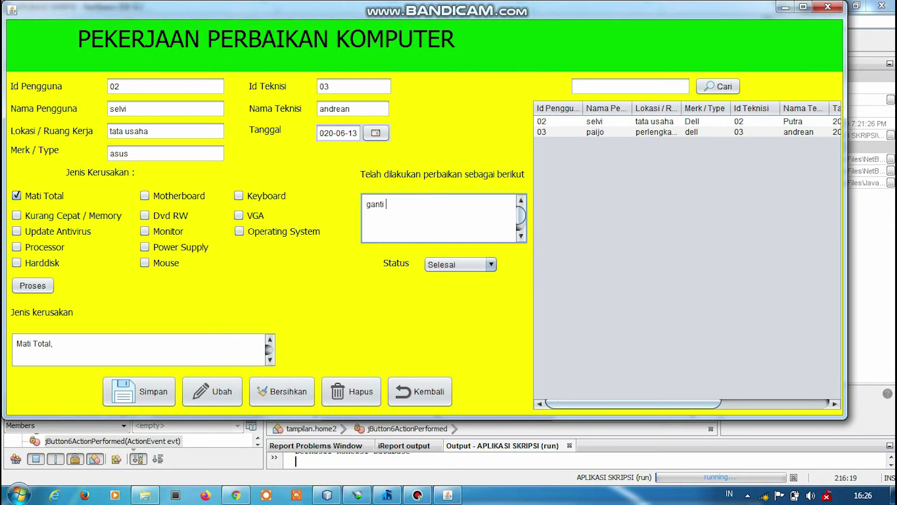
{"action": "type", "text": "power supply"}
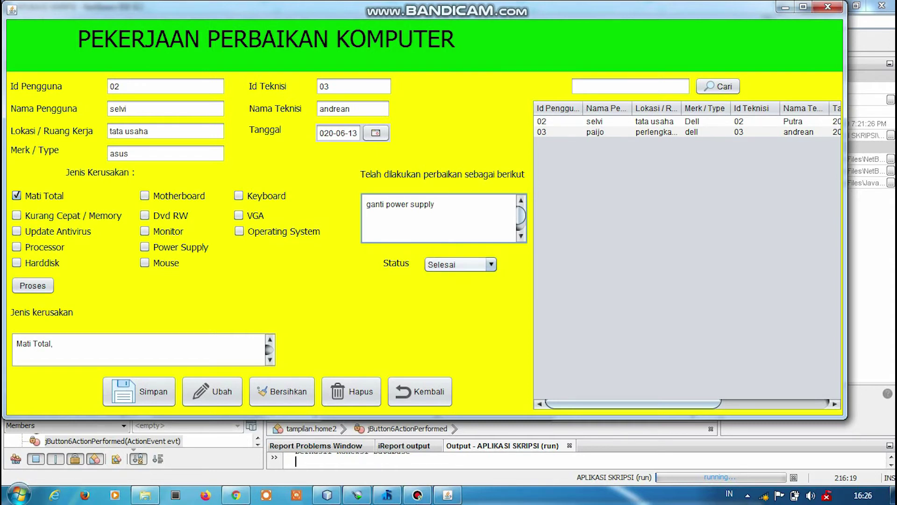
{"action": "left_click", "coordinate": [460, 264]}
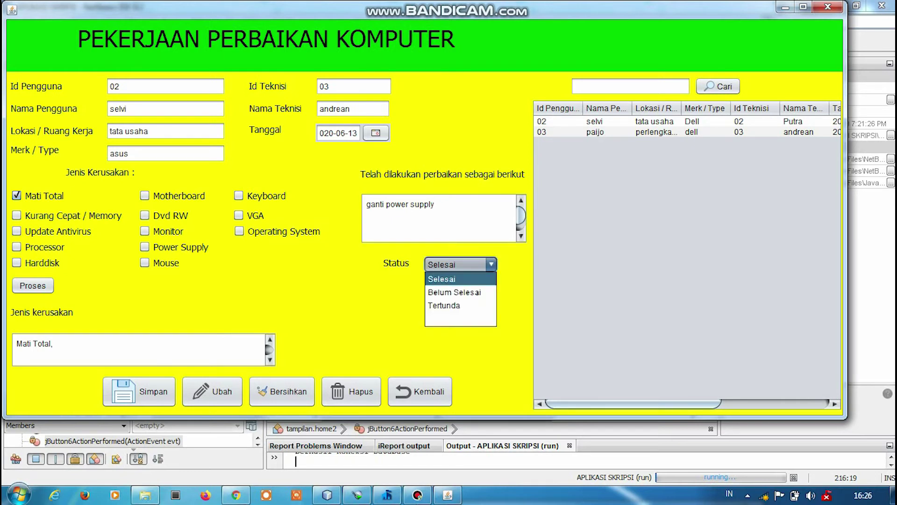
{"action": "key", "text": "Down"}
{"action": "key", "text": "Return"}
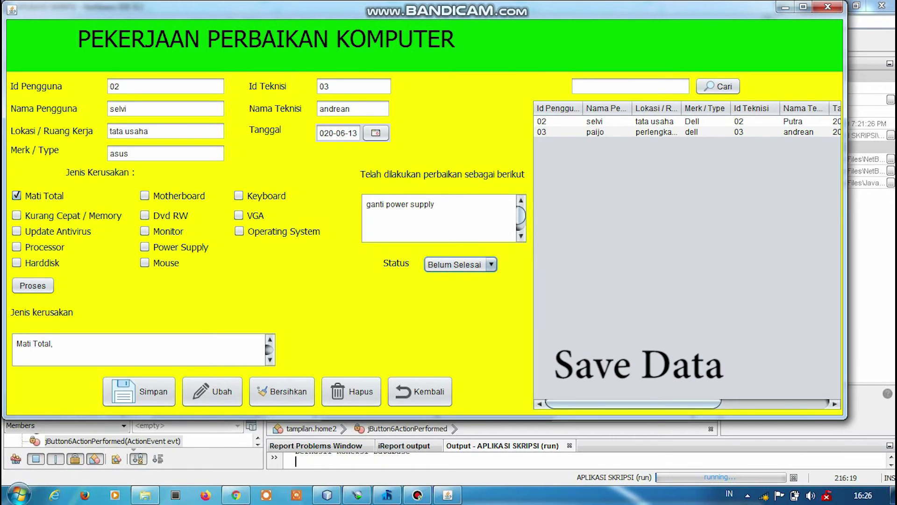
Save the asus repair, then change its location to perlengkapan and update it.
{"action": "left_click", "coordinate": [138, 391]}
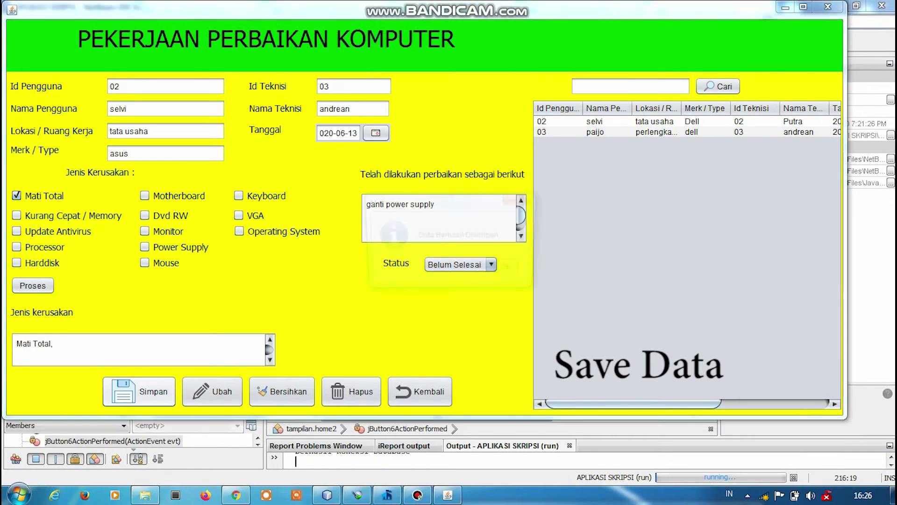
{"action": "left_click", "coordinate": [511, 270]}
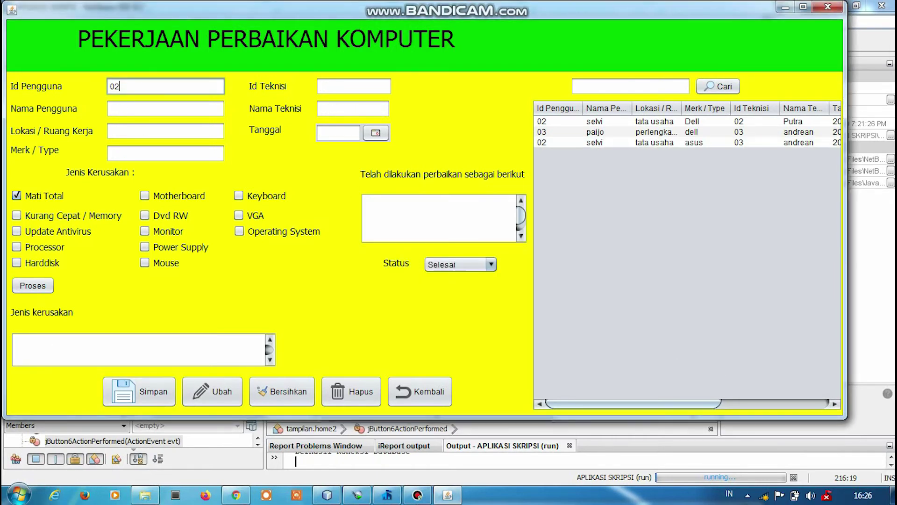
{"action": "left_click", "coordinate": [606, 142]}
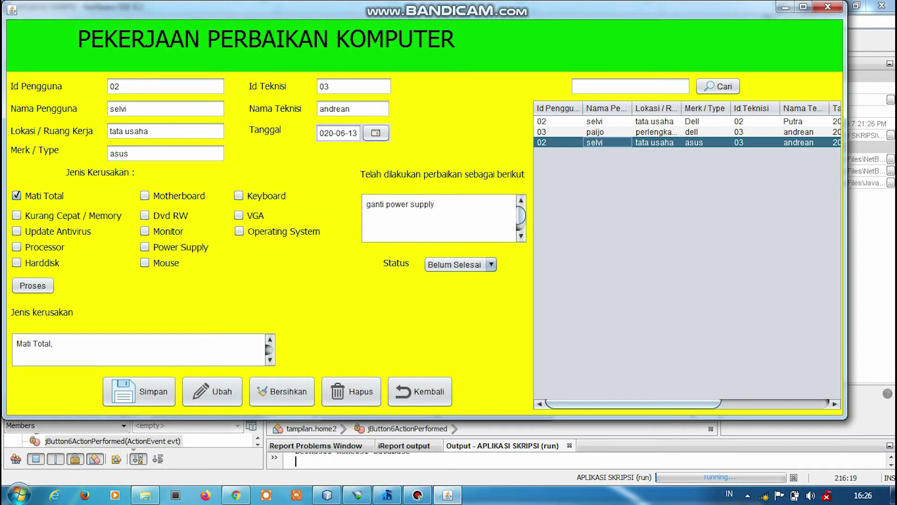
{"action": "left_click", "coordinate": [149, 131]}
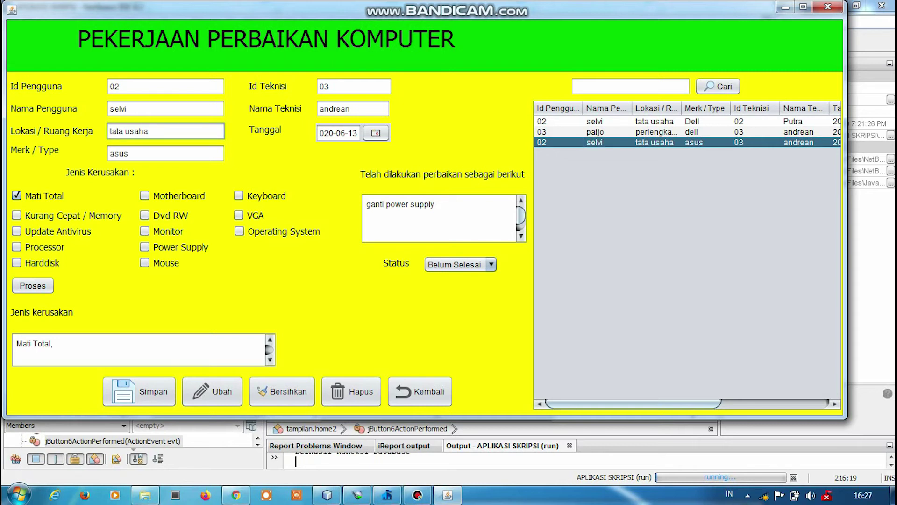
{"action": "key", "text": "BackSpace"}
{"action": "key", "text": "BackSpace"}
{"action": "key", "text": "BackSpace"}
{"action": "key", "text": "BackSpace"}
{"action": "key", "text": "BackSpace"}
{"action": "key", "text": "BackSpace"}
{"action": "key", "text": "BackSpace"}
{"action": "key", "text": "BackSpace"}
{"action": "key", "text": "BackSpace"}
{"action": "key", "text": "BackSpace"}
{"action": "type", "text": "perlengkapan"}
{"action": "left_click", "coordinate": [212, 391]}
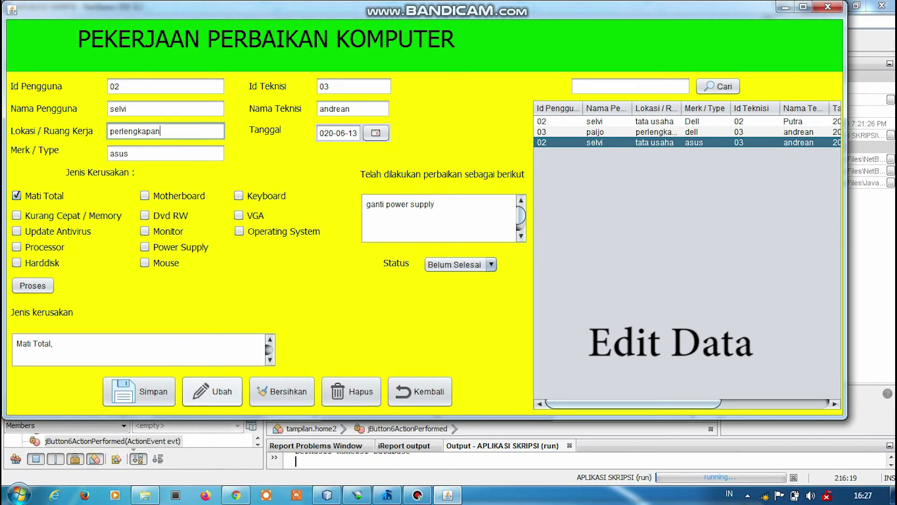
{"action": "key", "text": "Return"}
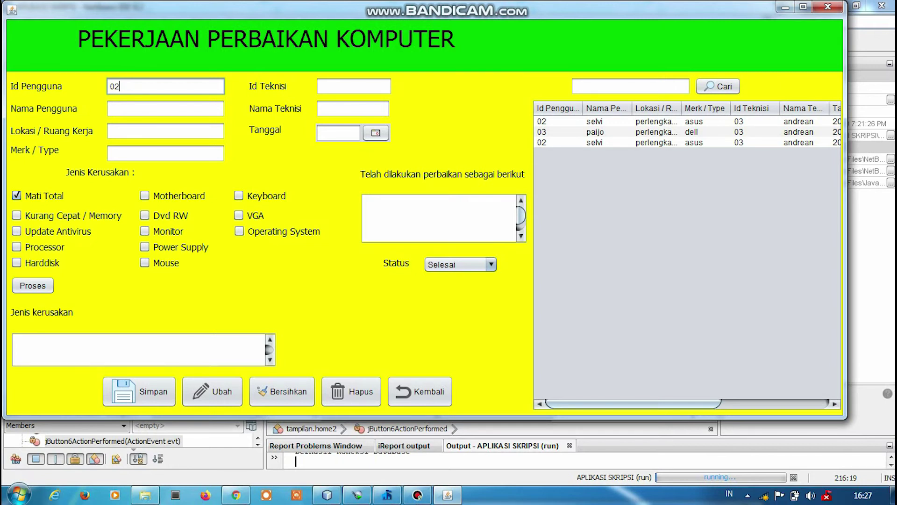
Delete the third repair record, the asus job for user 02, confirming the prompts.
{"action": "left_click", "coordinate": [594, 142]}
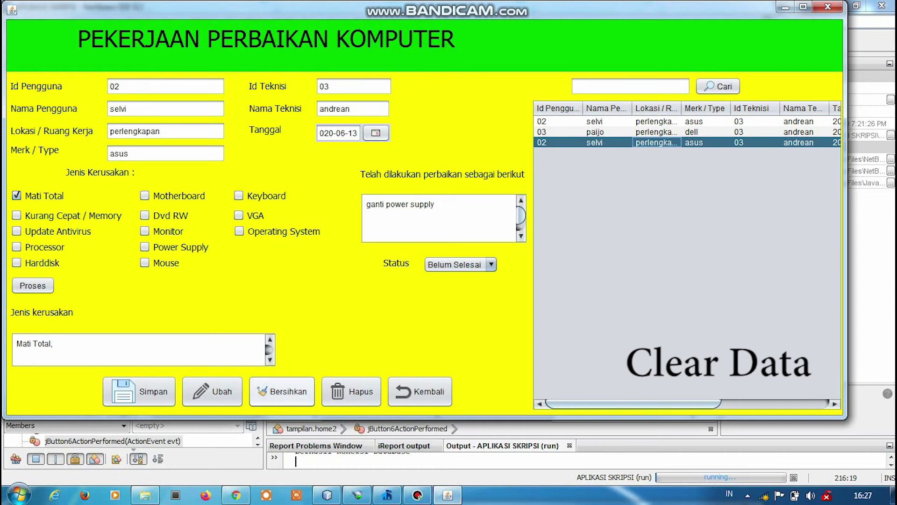
{"action": "left_click", "coordinate": [282, 391]}
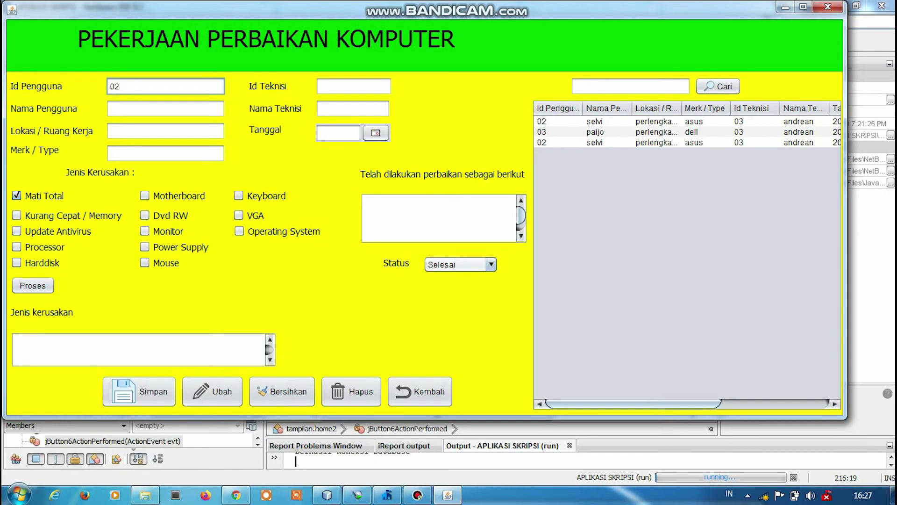
{"action": "left_click", "coordinate": [608, 142]}
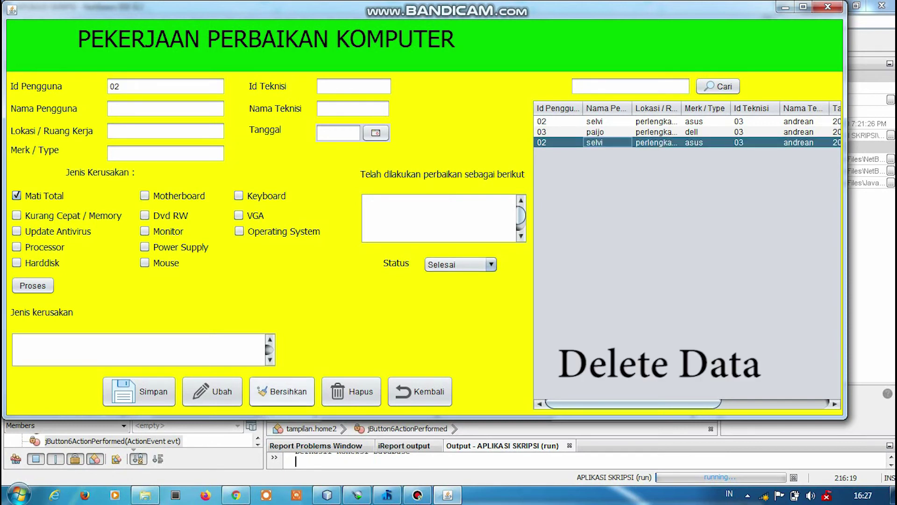
{"action": "left_click", "coordinate": [352, 391]}
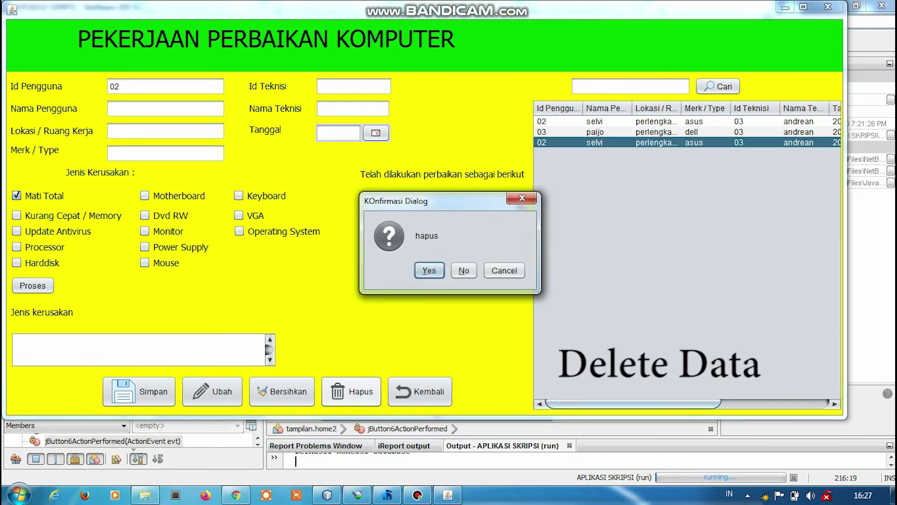
{"action": "key", "text": "Return"}
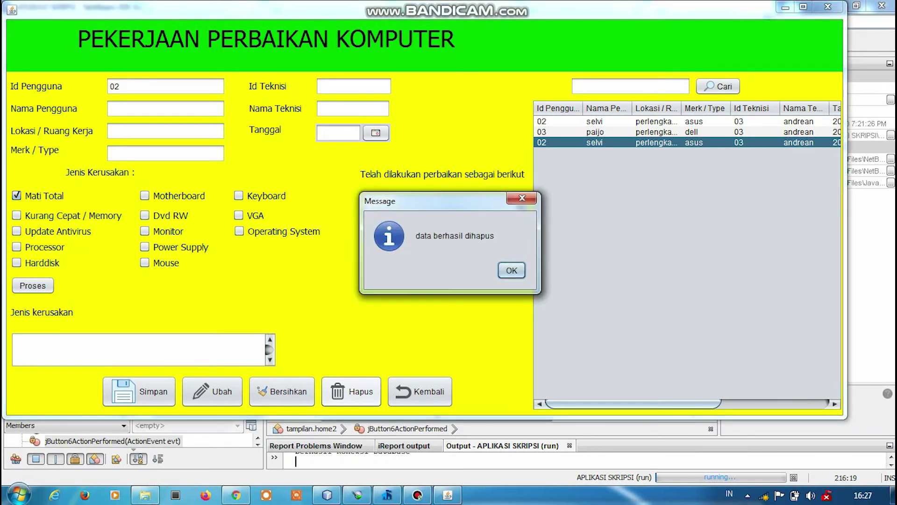
{"action": "key", "text": "Return"}
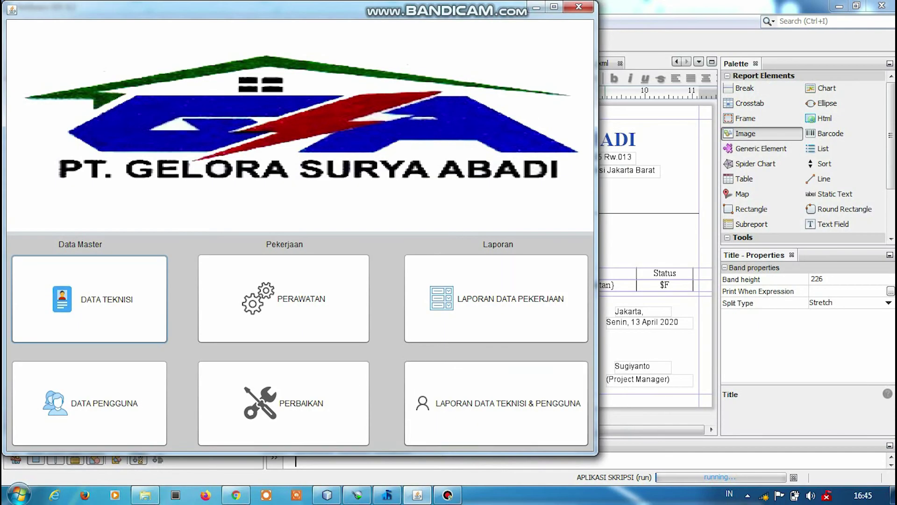
Preview the Data Teknisi report at 75% zoom and close it.
{"action": "left_click", "coordinate": [496, 403]}
{"action": "left_click", "coordinate": [116, 244]}
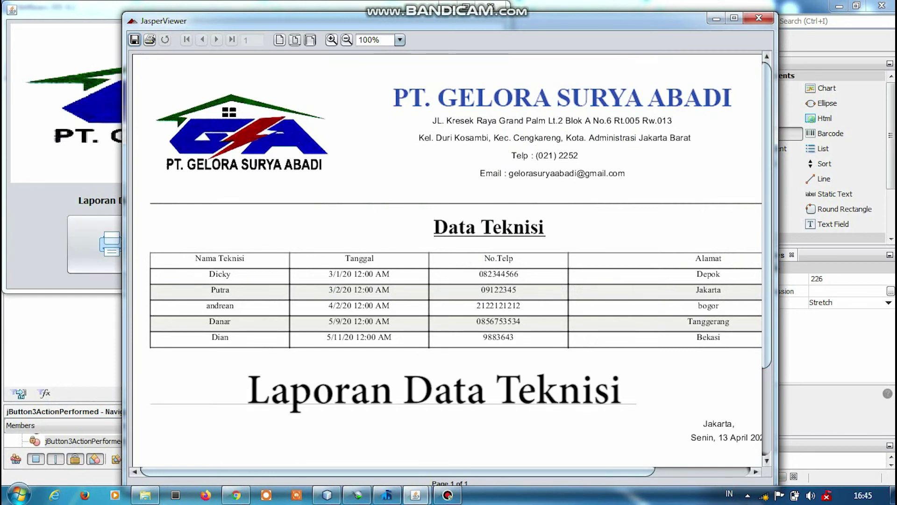
{"action": "left_click", "coordinate": [346, 40]}
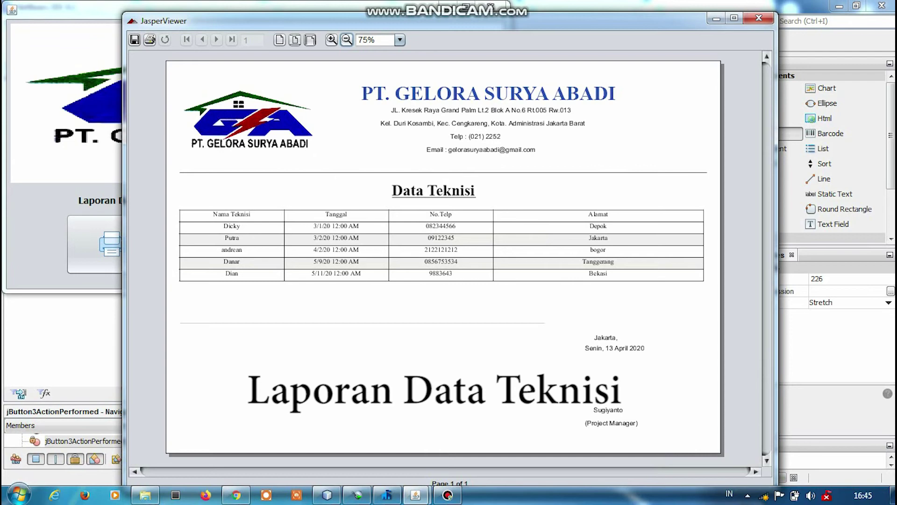
{"action": "left_click", "coordinate": [758, 18]}
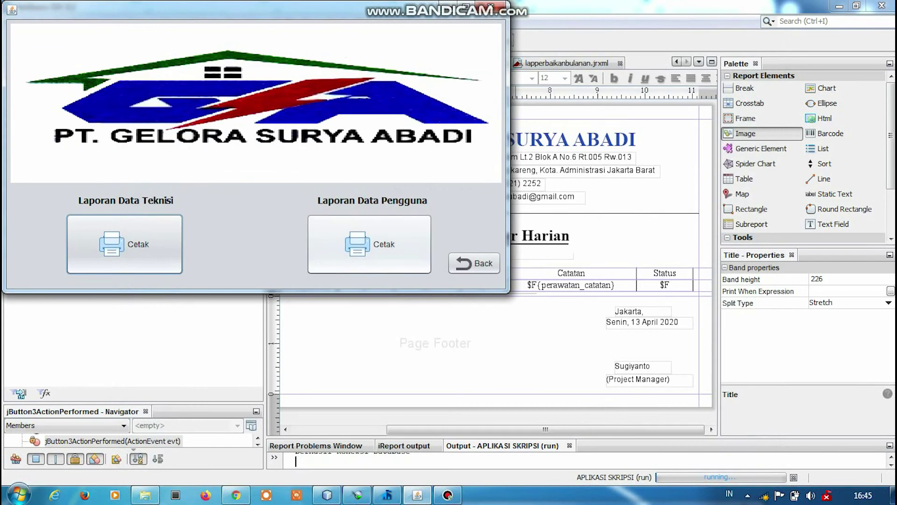
Preview the Data Pengguna report at 75% zoom and close it.
{"action": "left_click", "coordinate": [369, 244]}
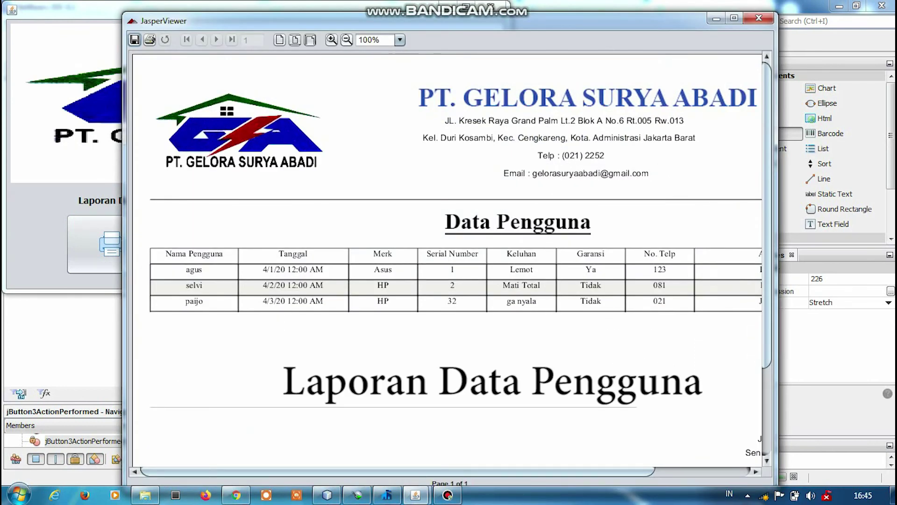
{"action": "left_click", "coordinate": [347, 40]}
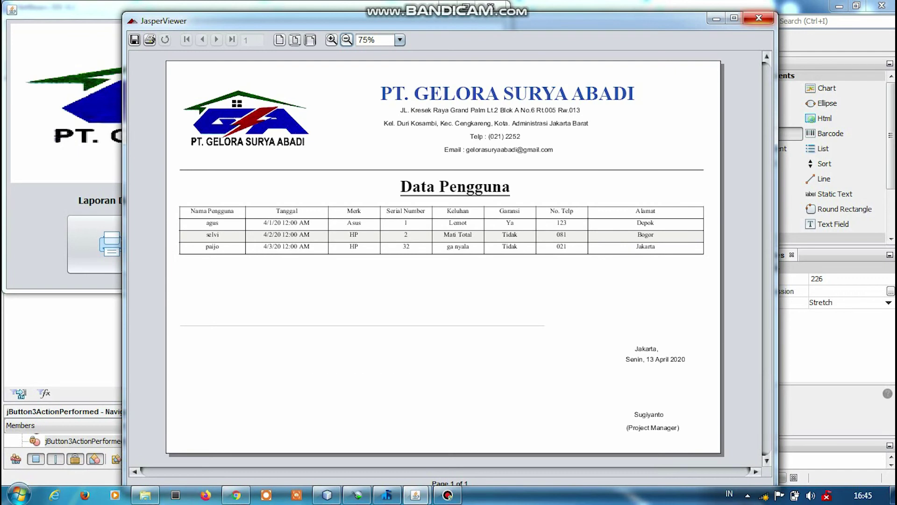
{"action": "left_click", "coordinate": [758, 18]}
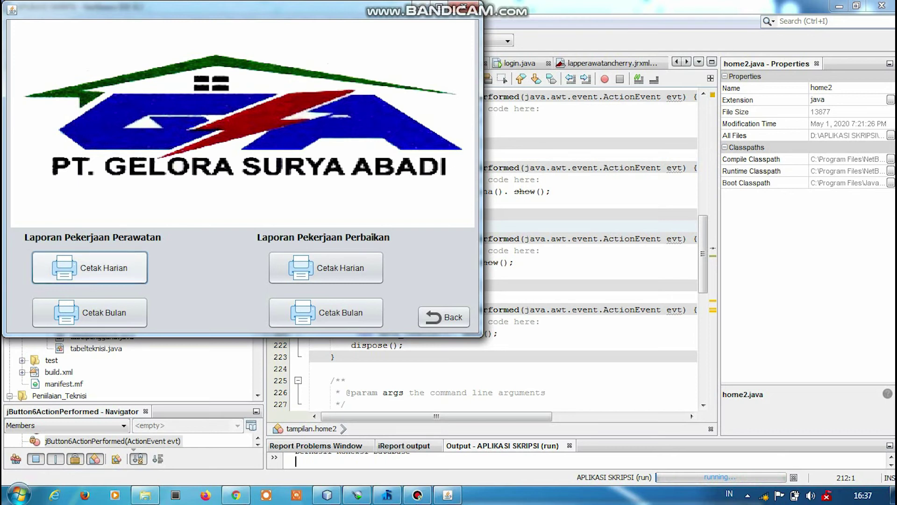
{"action": "key", "text": "space"}
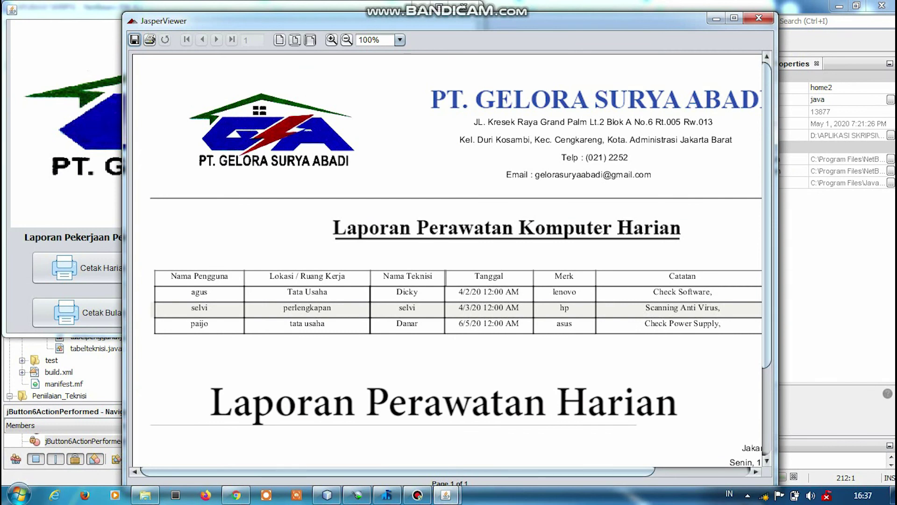
{"action": "left_click", "coordinate": [346, 40]}
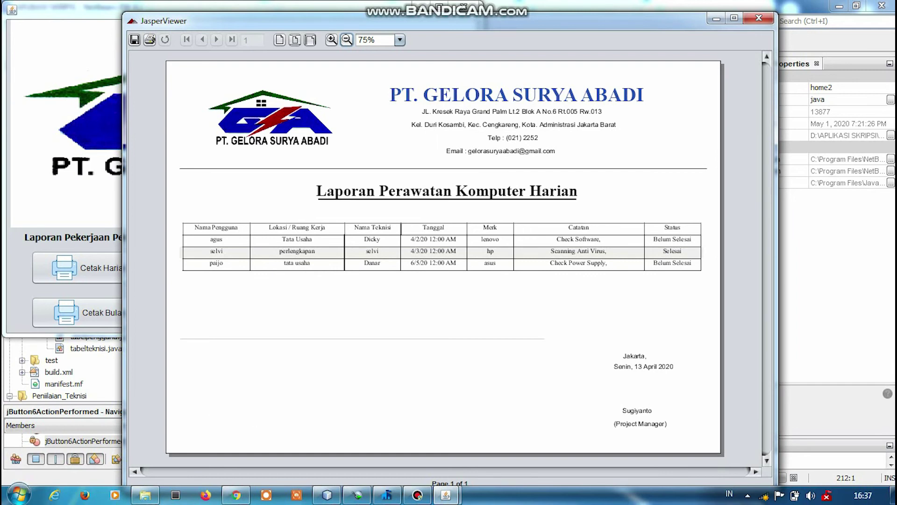
{"action": "left_click", "coordinate": [759, 18]}
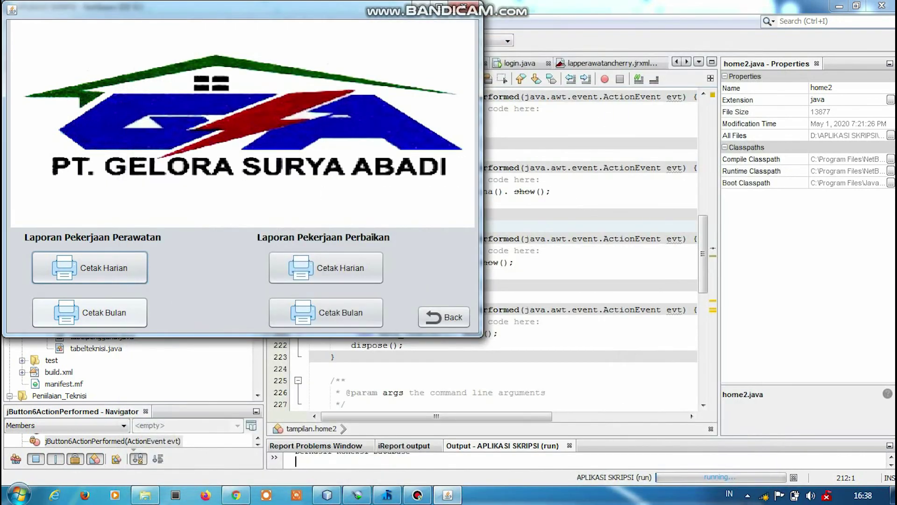
Start the monthly maintenance report with start date 2020-04-01 and begin entering the end date.
{"action": "left_click", "coordinate": [90, 267]}
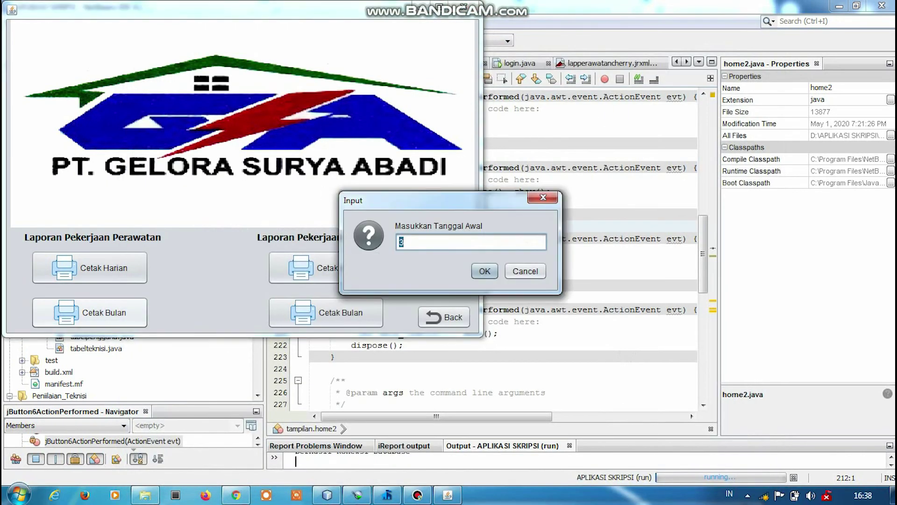
{"action": "type", "text": "2020"}
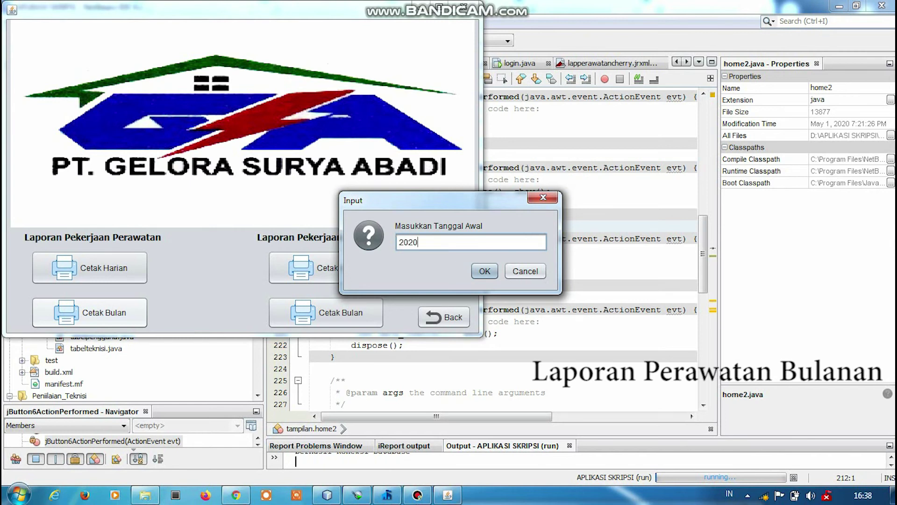
{"action": "type", "text": "-0"}
{"action": "type", "text": "4"}
{"action": "type", "text": "-0"}
{"action": "type", "text": "1"}
{"action": "key", "text": "Return"}
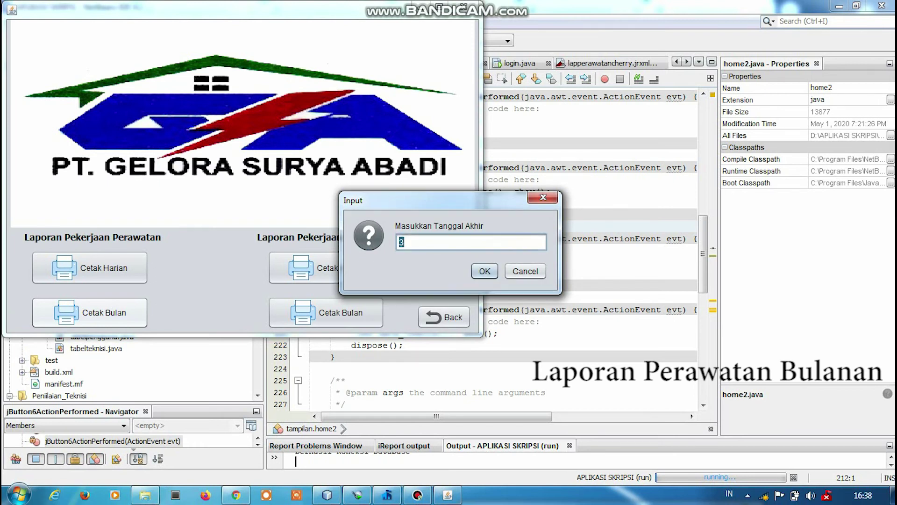
{"action": "type", "text": "2020-"}
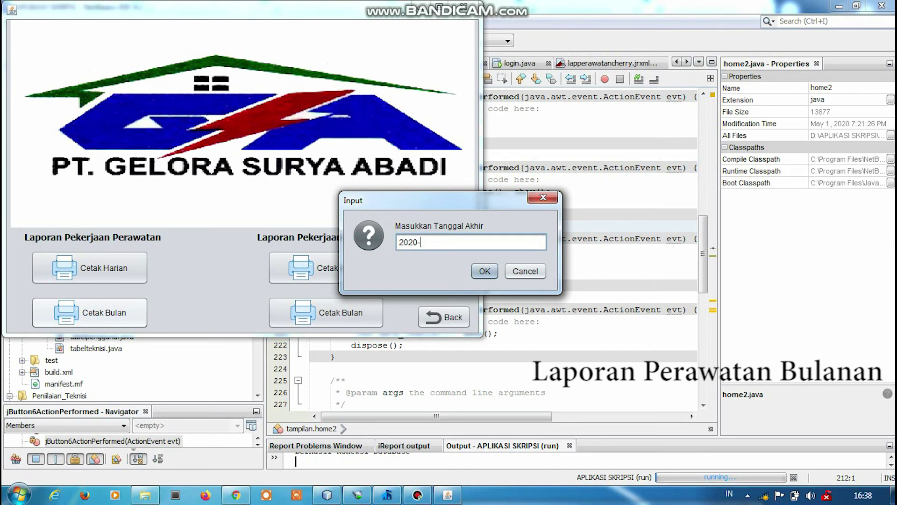
{"action": "type", "text": "04"}
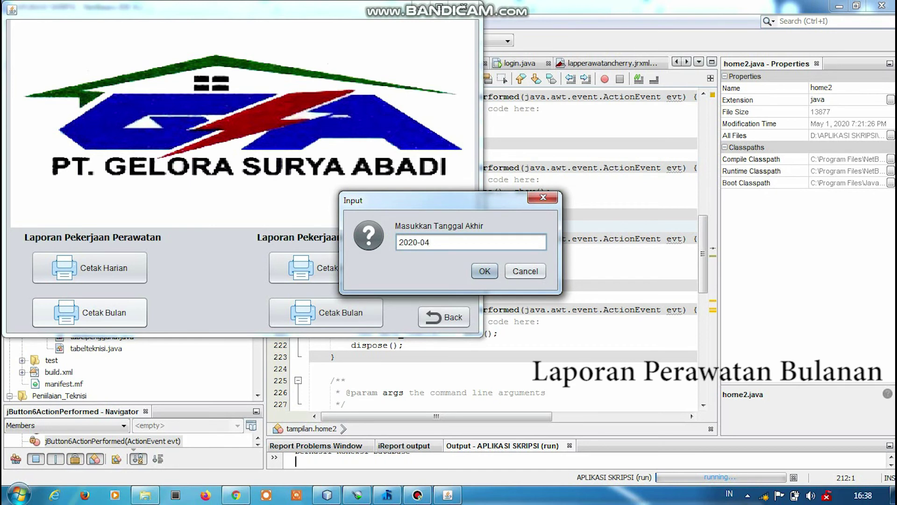